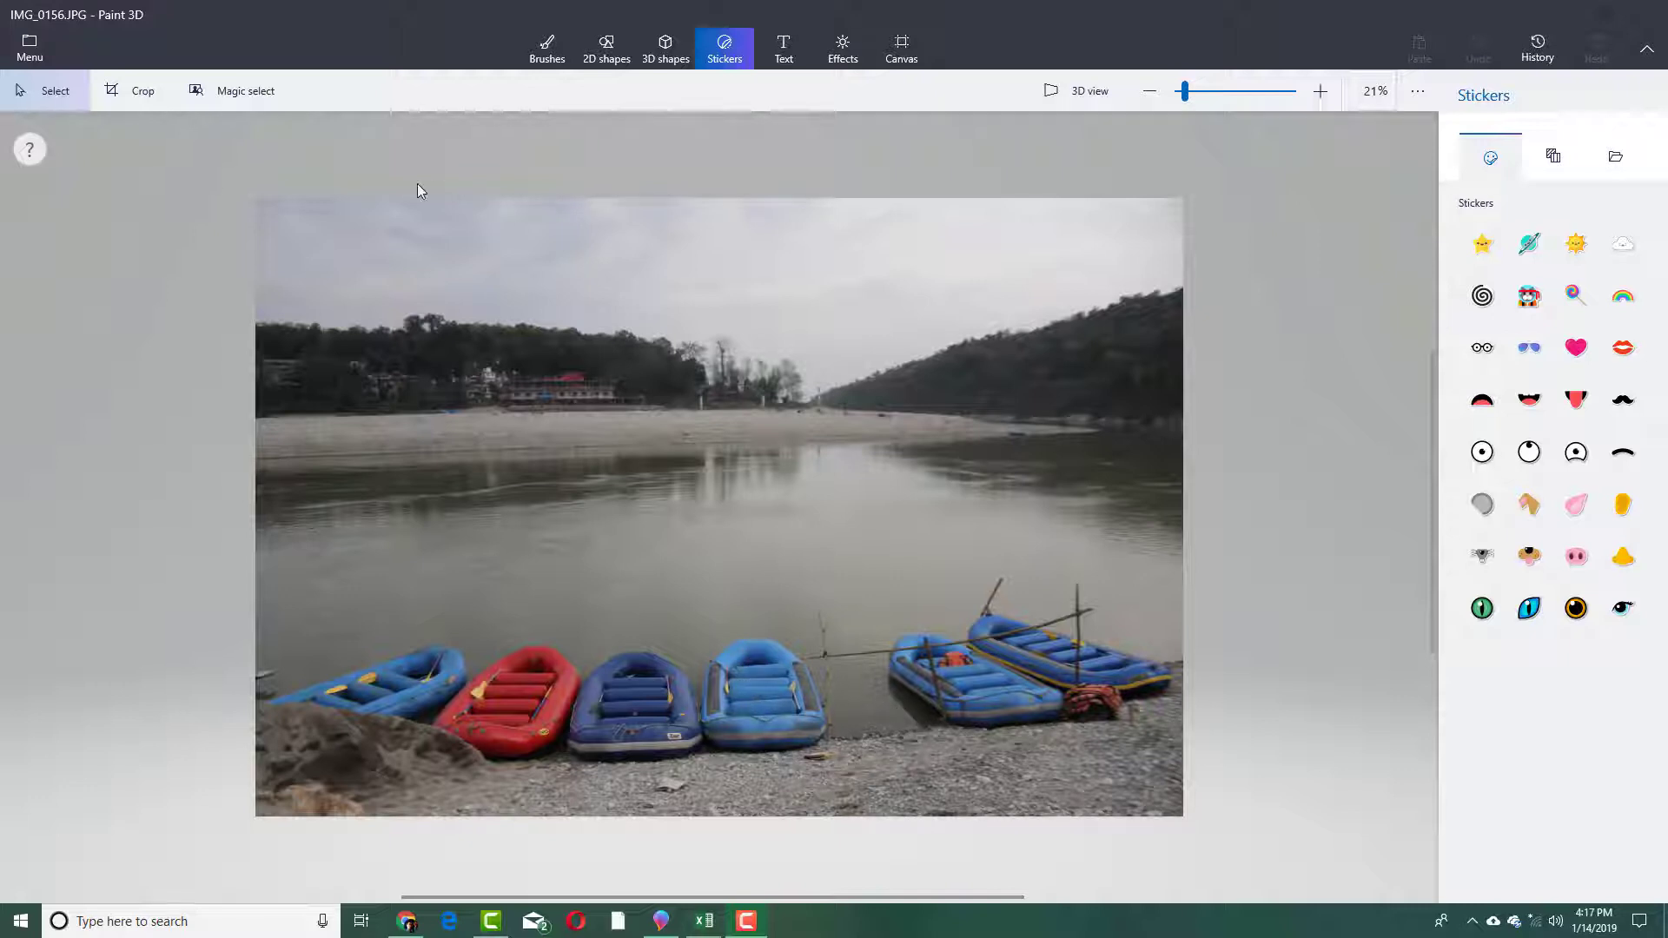
Magic-select the light blue raft at bottom centre, tightening the selection box around it
{"action": "left_click", "coordinate": [225, 94]}
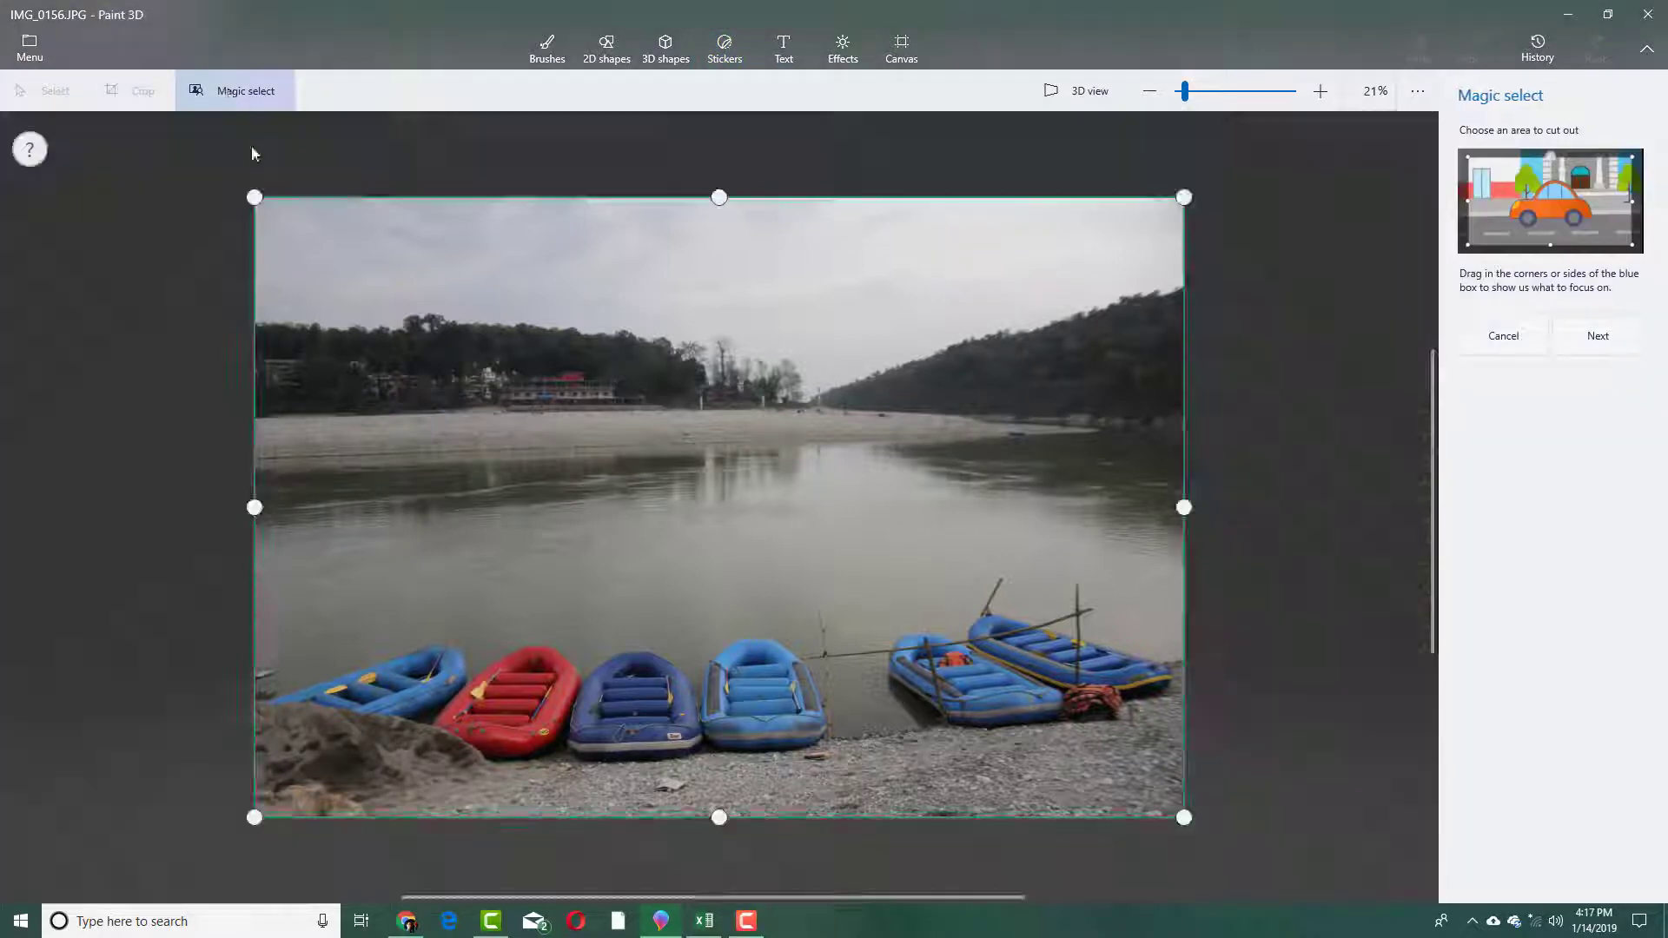
{"action": "left_click_drag", "start_coordinate": [258, 196], "coordinate": [691, 621]}
{"action": "left_click_drag", "start_coordinate": [1183, 817], "coordinate": [849, 772]}
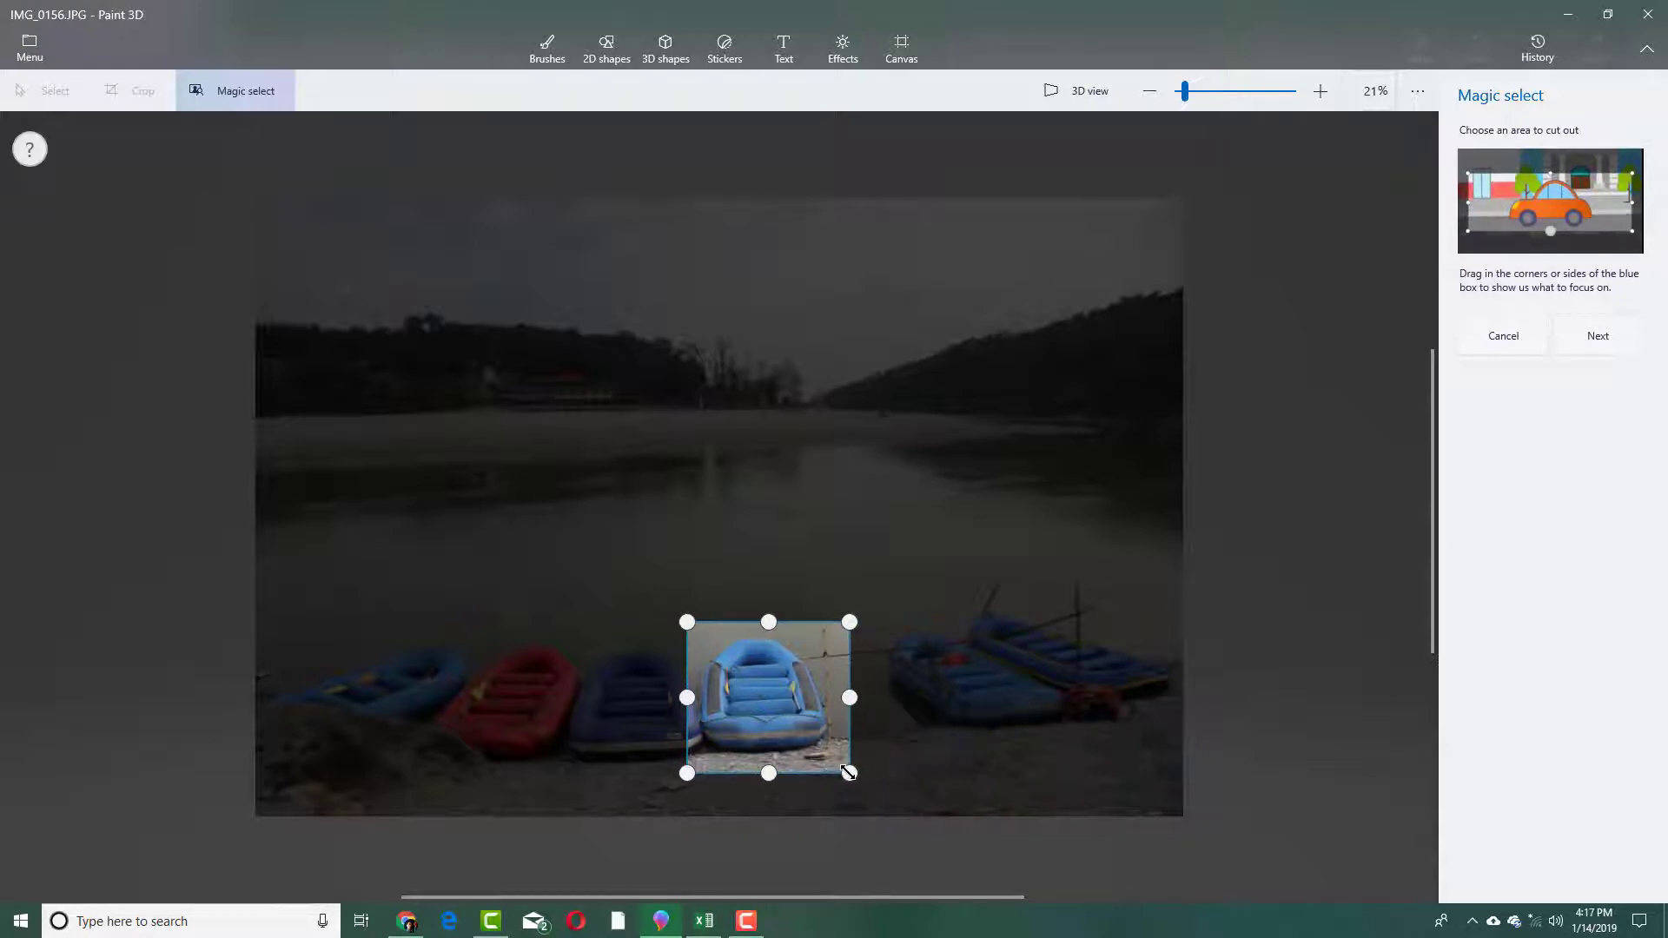
{"action": "left_click", "coordinate": [1597, 346]}
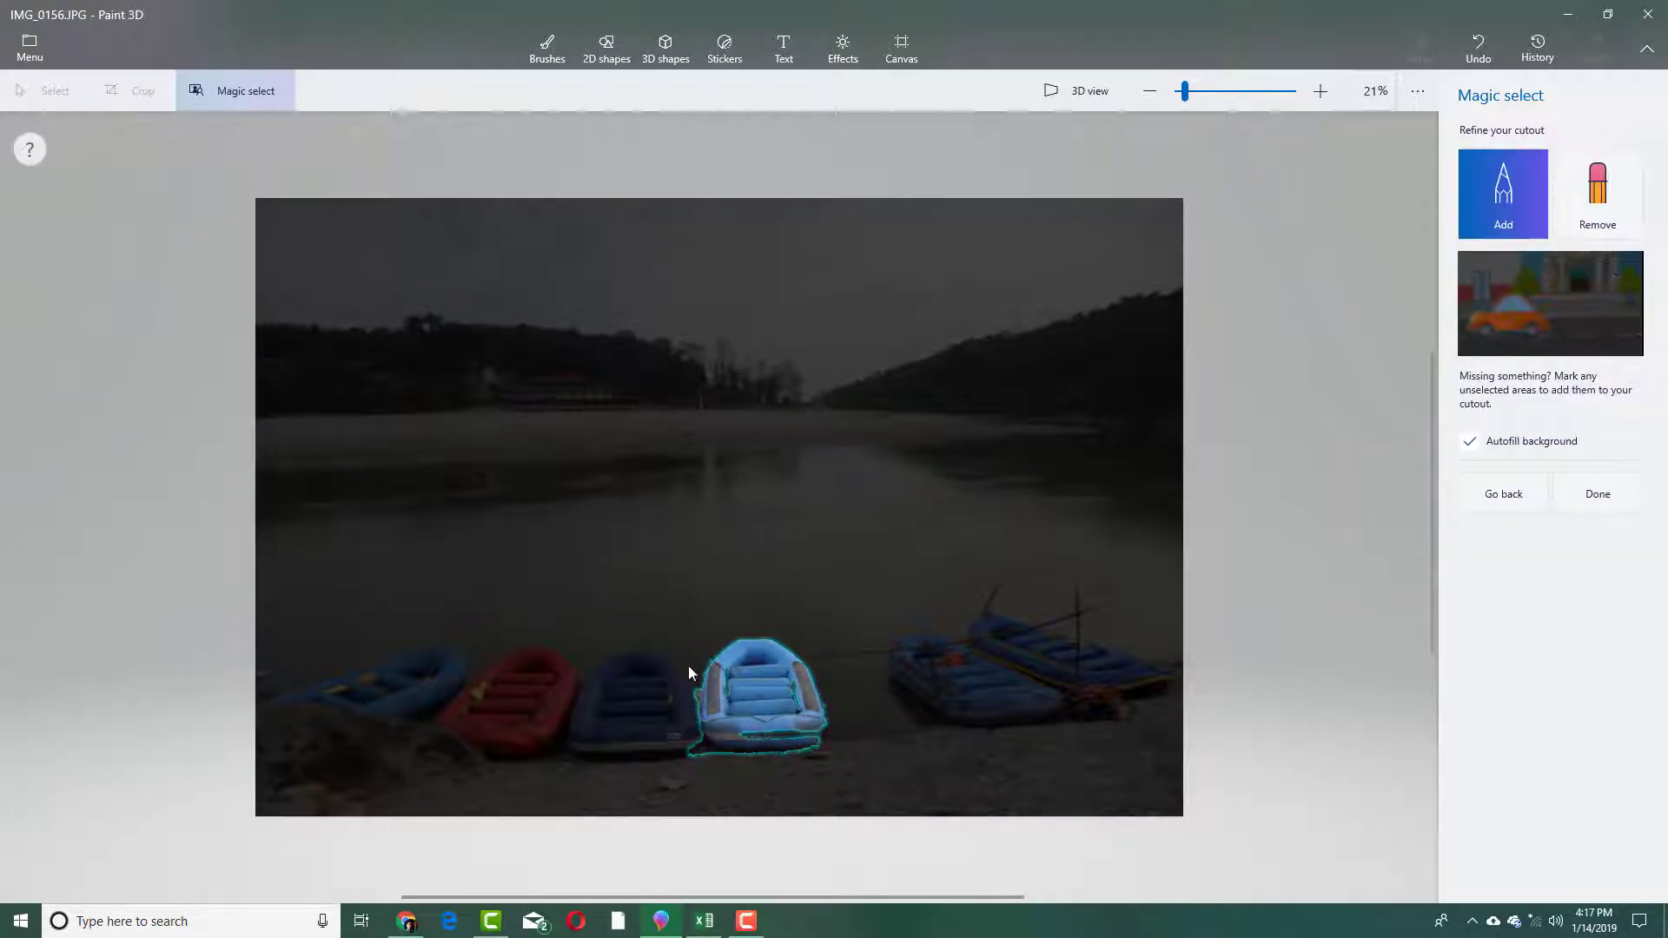
Zoom in to 66% on the outlined light blue raft
{"action": "scroll", "coordinate": [770, 730], "scroll_direction": "up", "scroll_amount": 5}
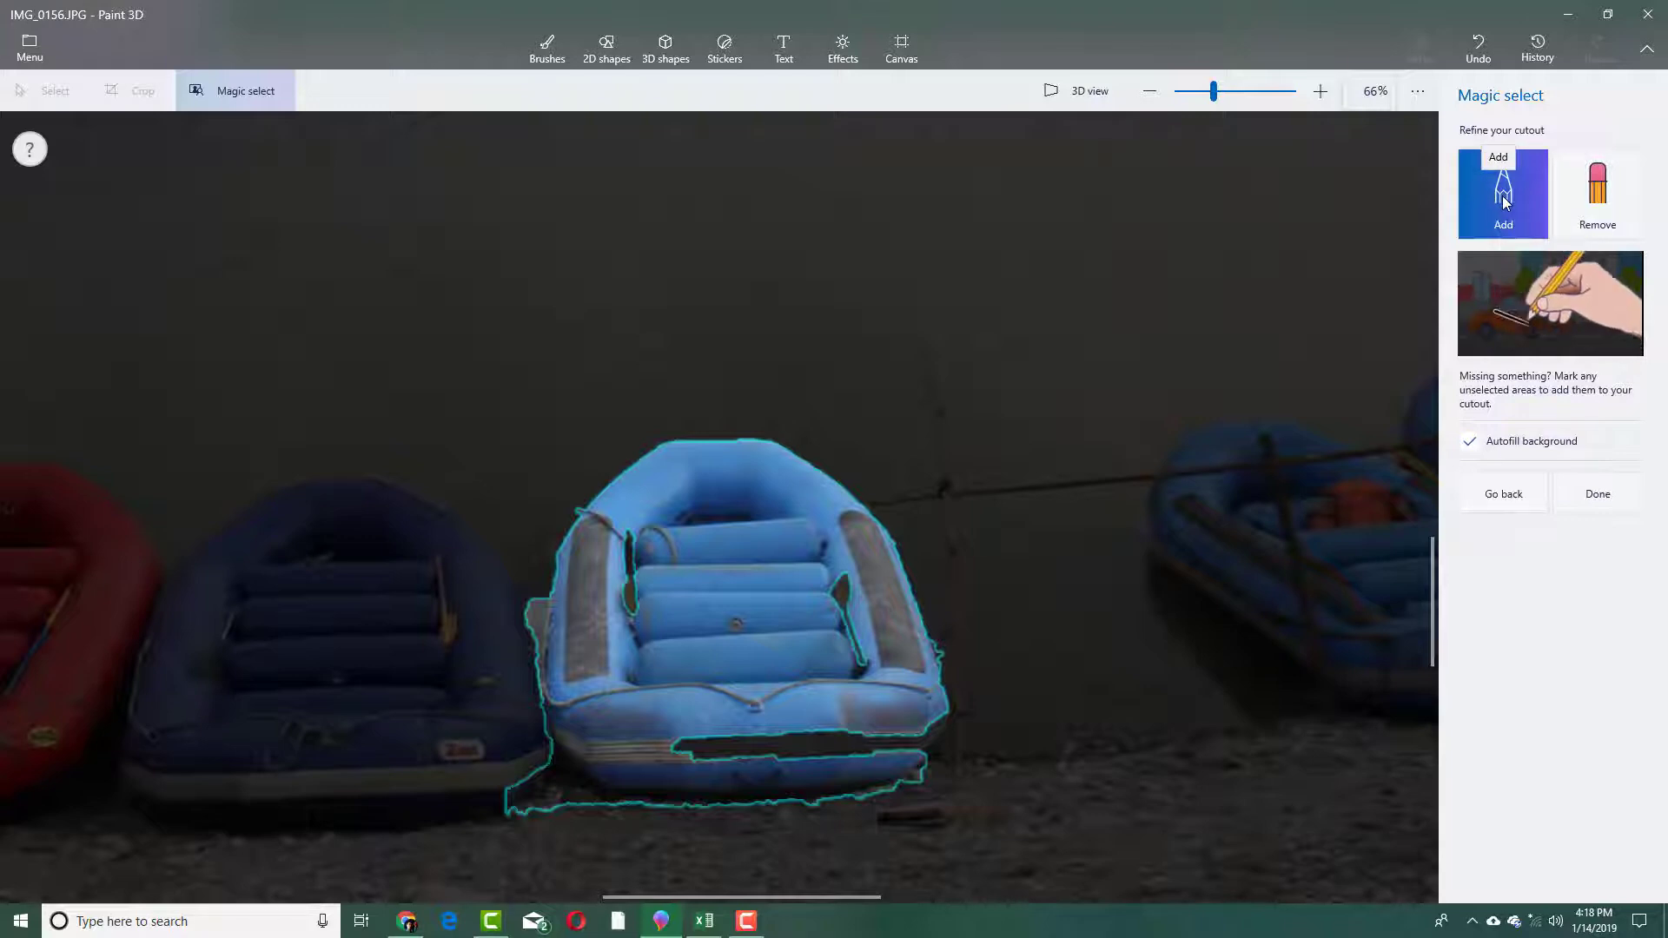
Remove the shore strip along the raft's left and bottom edges, then add back its lower-left edge
{"action": "left_click", "coordinate": [1590, 193]}
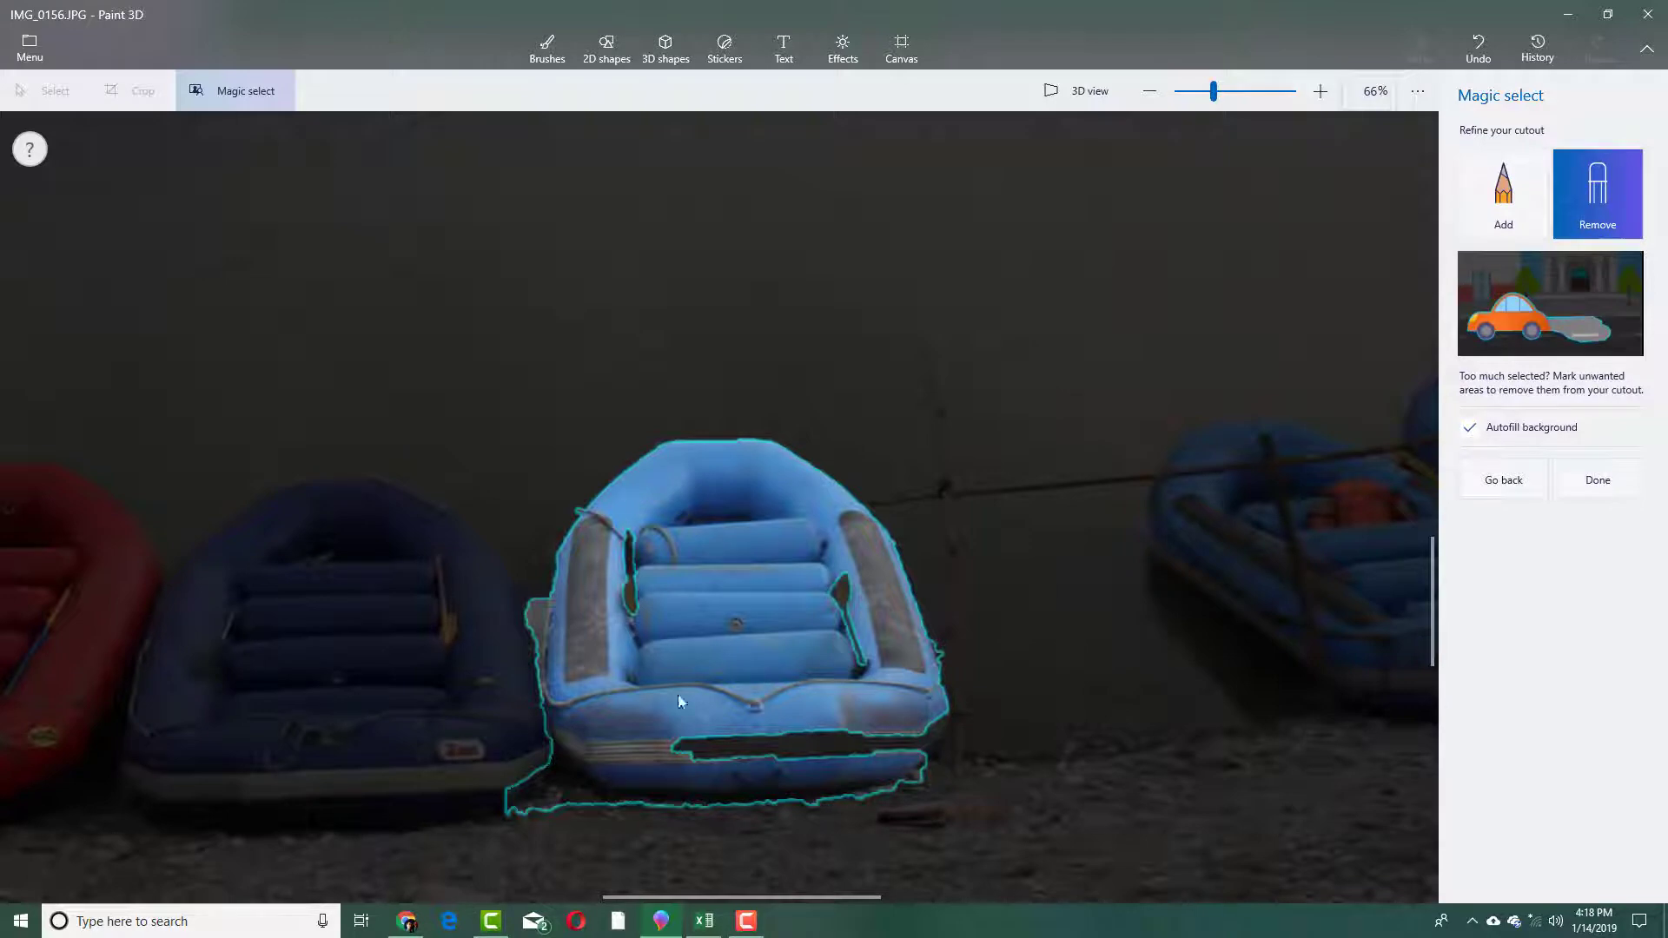
{"action": "left_click_drag", "start_coordinate": [539, 589], "coordinate": [530, 678]}
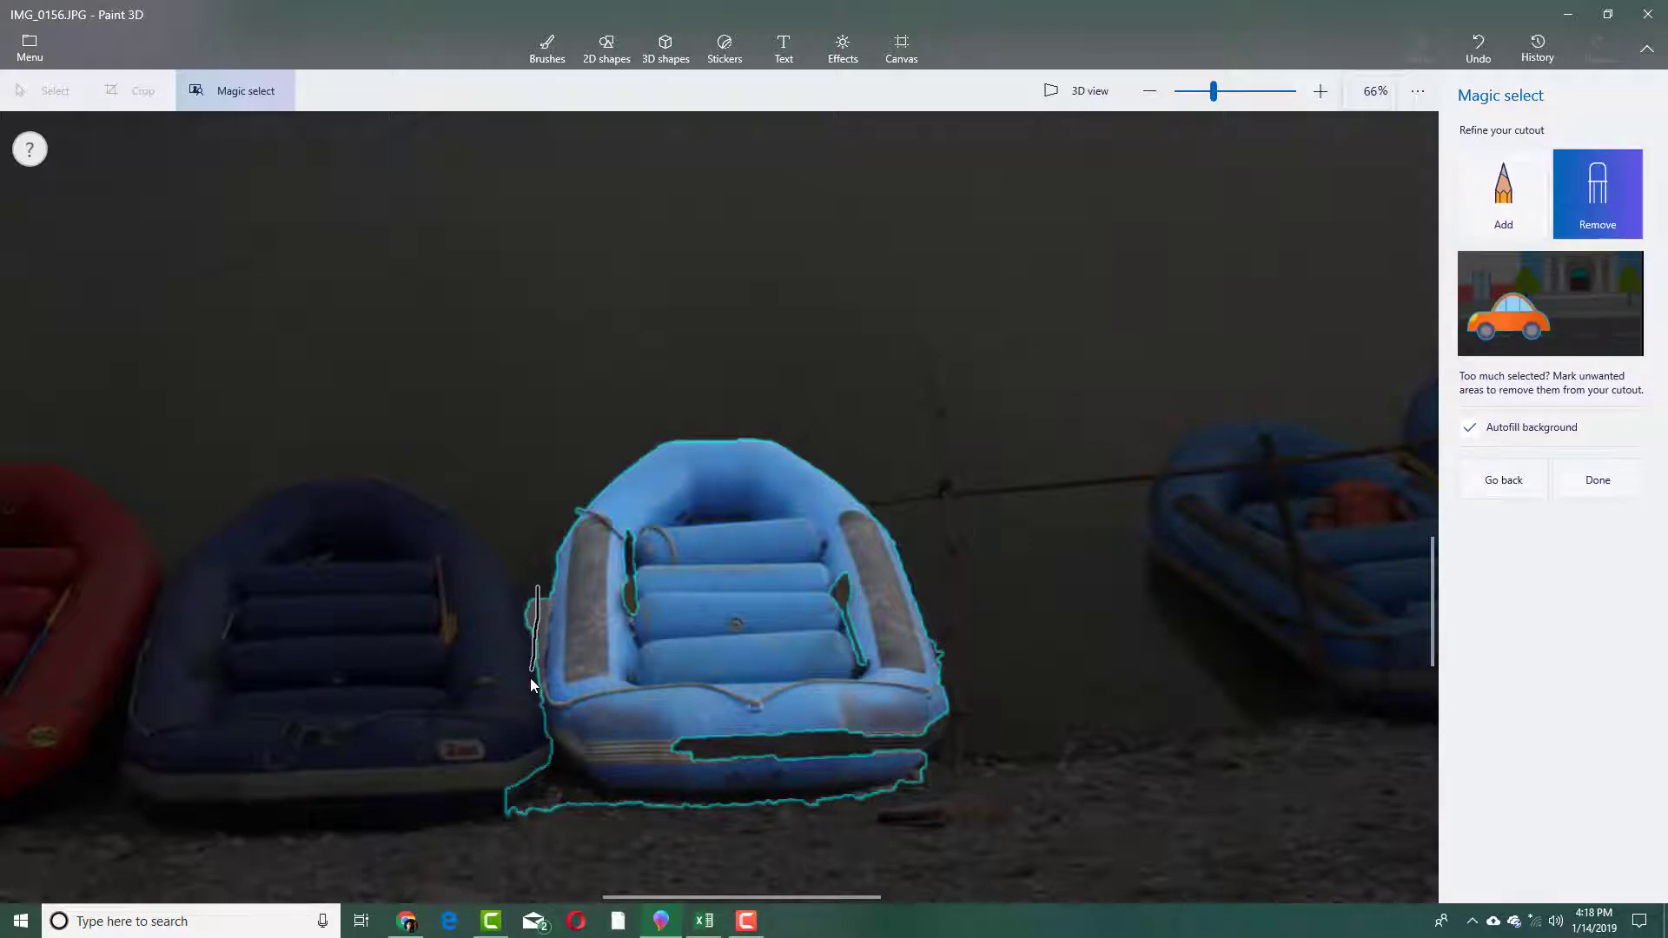
{"action": "mouse_move", "coordinate": [530, 750]}
{"action": "left_mouse_down"}
{"action": "mouse_move", "coordinate": [574, 810]}
{"action": "mouse_move", "coordinate": [684, 824]}
{"action": "mouse_move", "coordinate": [640, 808]}
{"action": "left_mouse_up"}
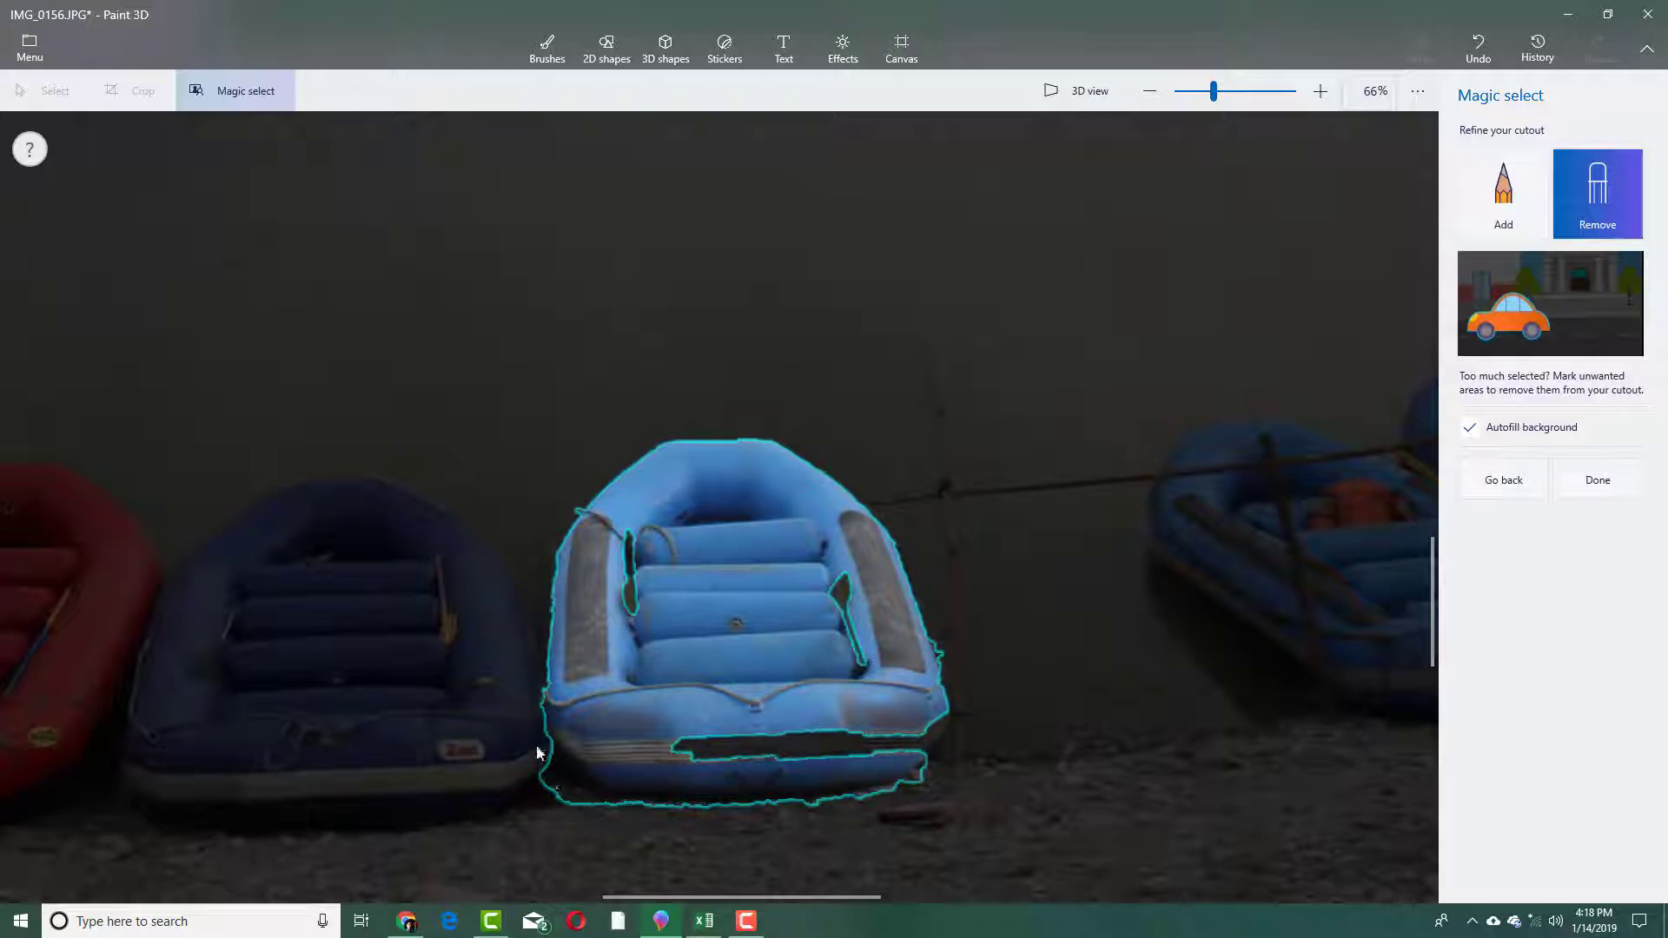
{"action": "mouse_move", "coordinate": [546, 754]}
{"action": "left_mouse_down"}
{"action": "mouse_move", "coordinate": [558, 786]}
{"action": "mouse_move", "coordinate": [597, 804]}
{"action": "left_mouse_up"}
{"action": "mouse_move", "coordinate": [546, 755]}
{"action": "left_mouse_down"}
{"action": "mouse_move", "coordinate": [626, 808]}
{"action": "mouse_move", "coordinate": [838, 796]}
{"action": "left_mouse_up"}
{"action": "left_click_drag", "start_coordinate": [546, 753], "coordinate": [558, 759]}
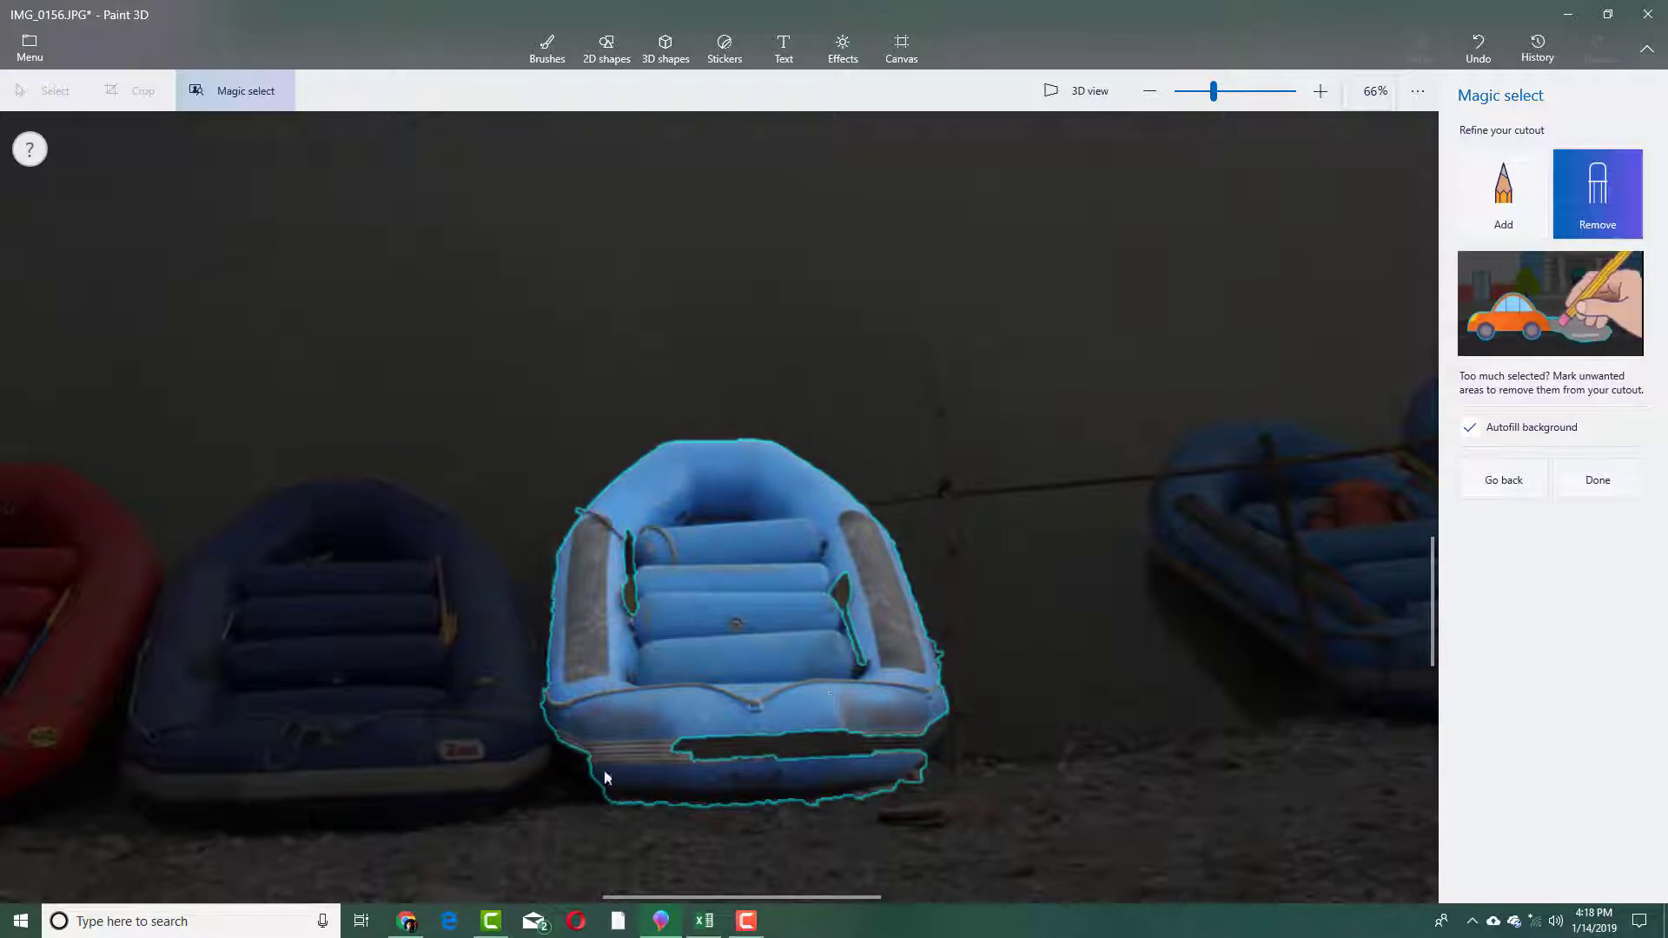
{"action": "left_click", "coordinate": [1503, 193]}
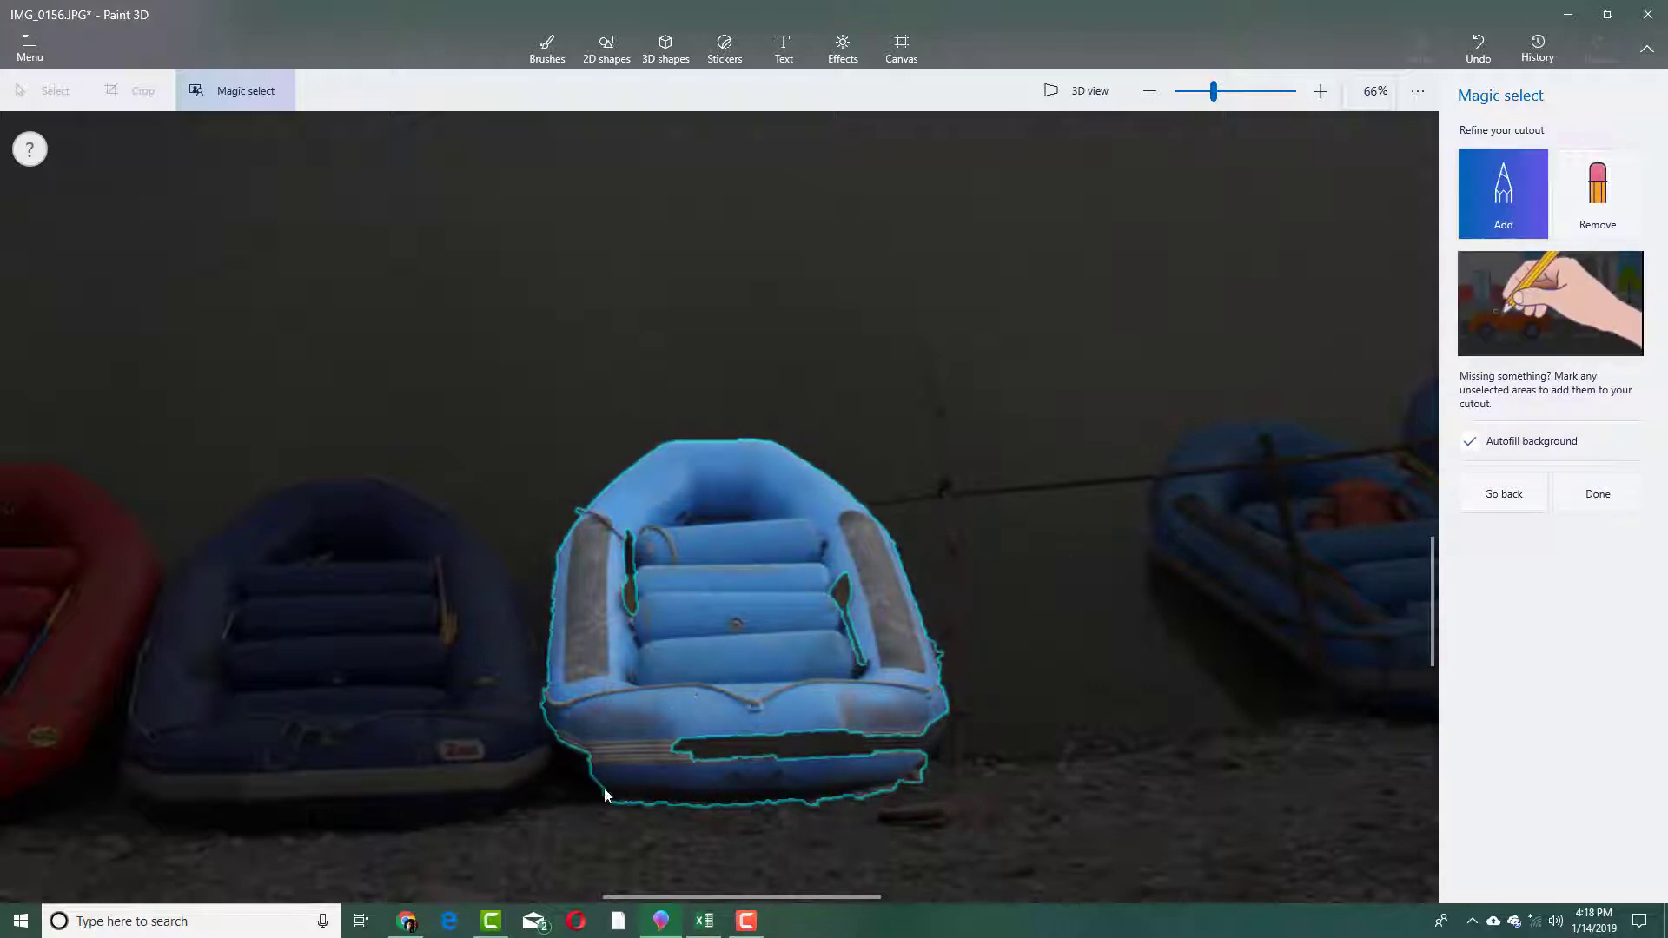
{"action": "left_click_drag", "start_coordinate": [614, 779], "coordinate": [558, 731]}
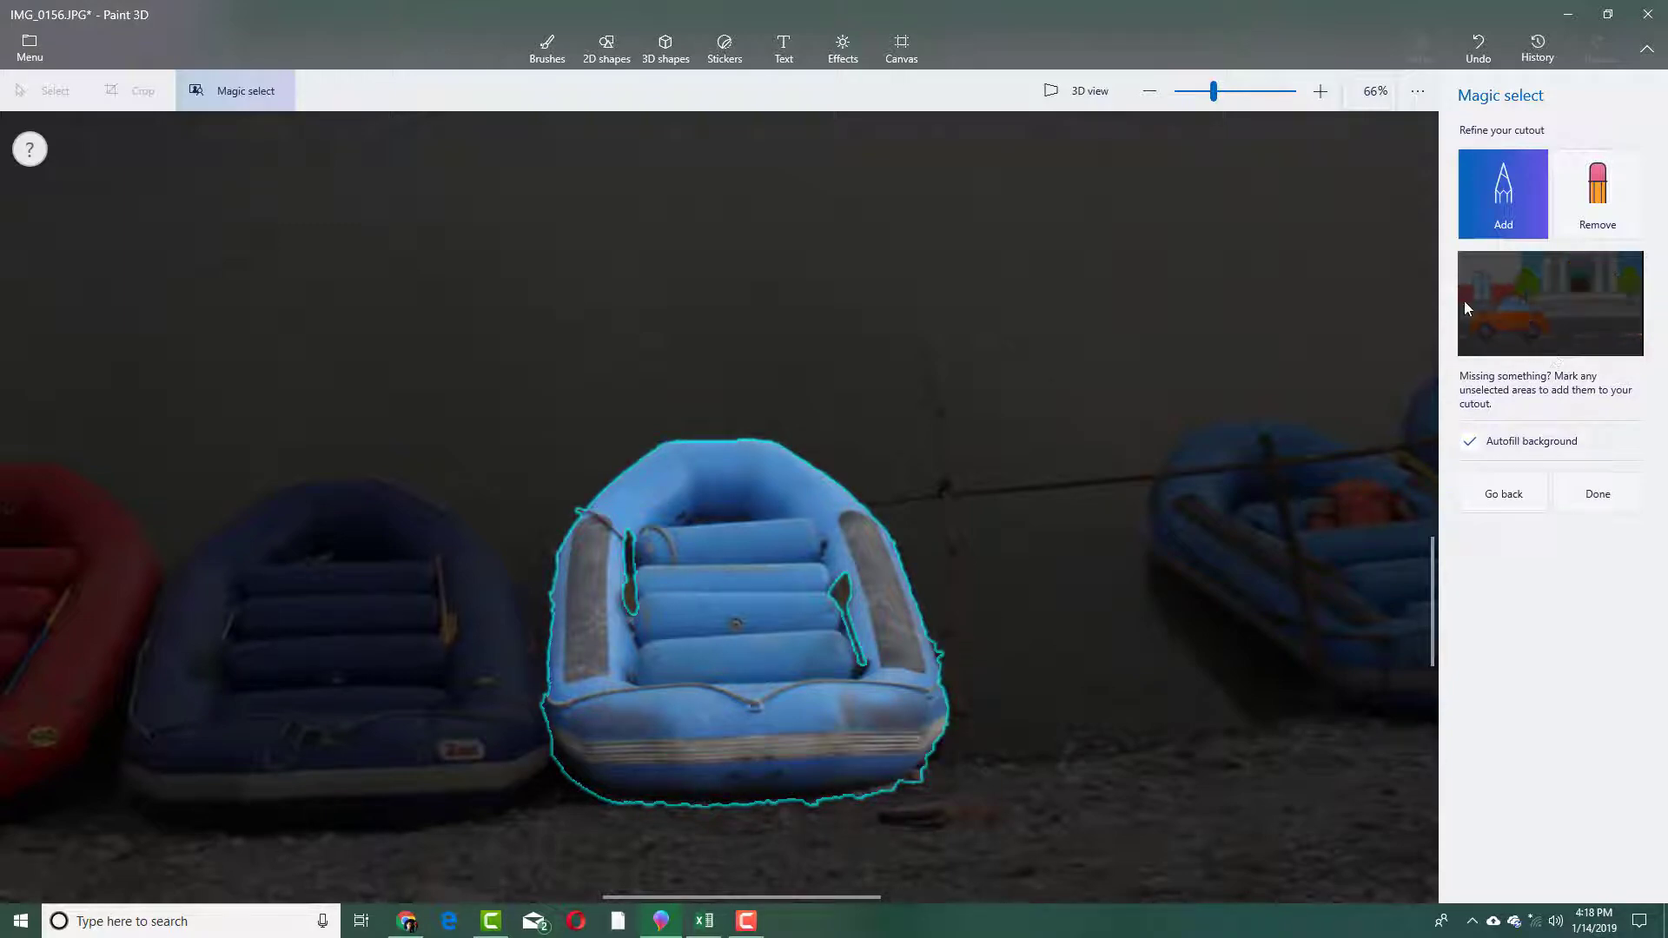
Trim the raft's lower-right edge and add its inner left edge and right seat
{"action": "left_click", "coordinate": [1615, 216]}
{"action": "left_click_drag", "start_coordinate": [937, 762], "coordinate": [865, 800]}
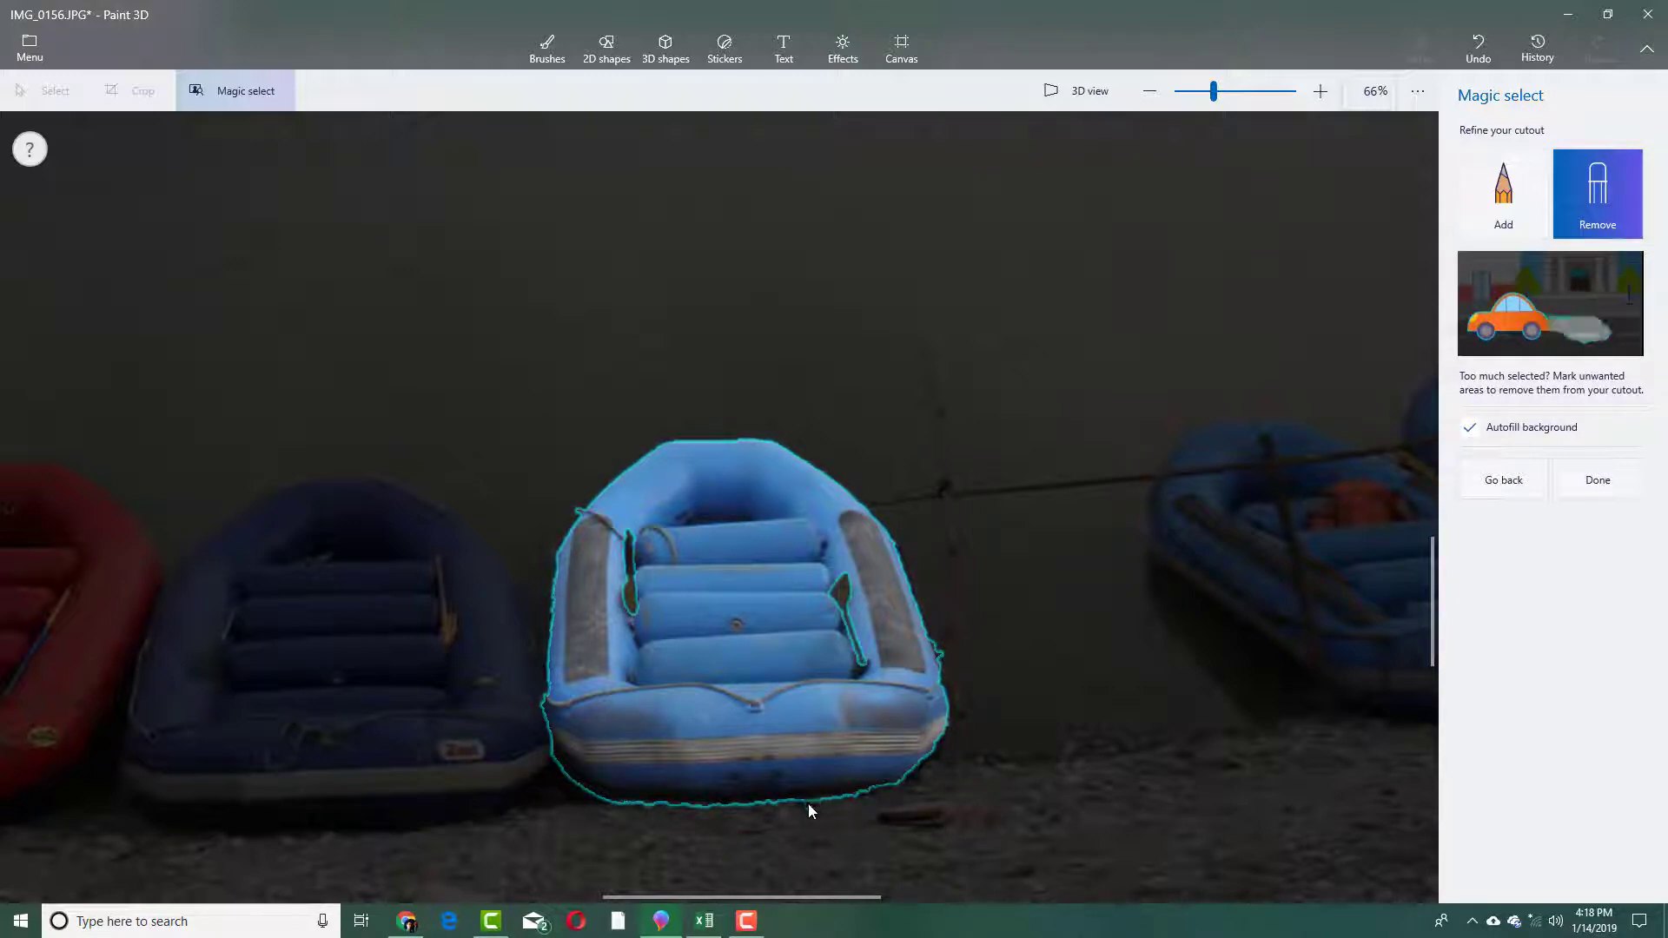
{"action": "left_click", "coordinate": [1515, 198]}
{"action": "mouse_move", "coordinate": [620, 521]}
{"action": "left_mouse_down"}
{"action": "mouse_move", "coordinate": [635, 596]}
{"action": "mouse_move", "coordinate": [633, 559]}
{"action": "left_mouse_up"}
{"action": "left_click_drag", "start_coordinate": [849, 585], "coordinate": [837, 626]}
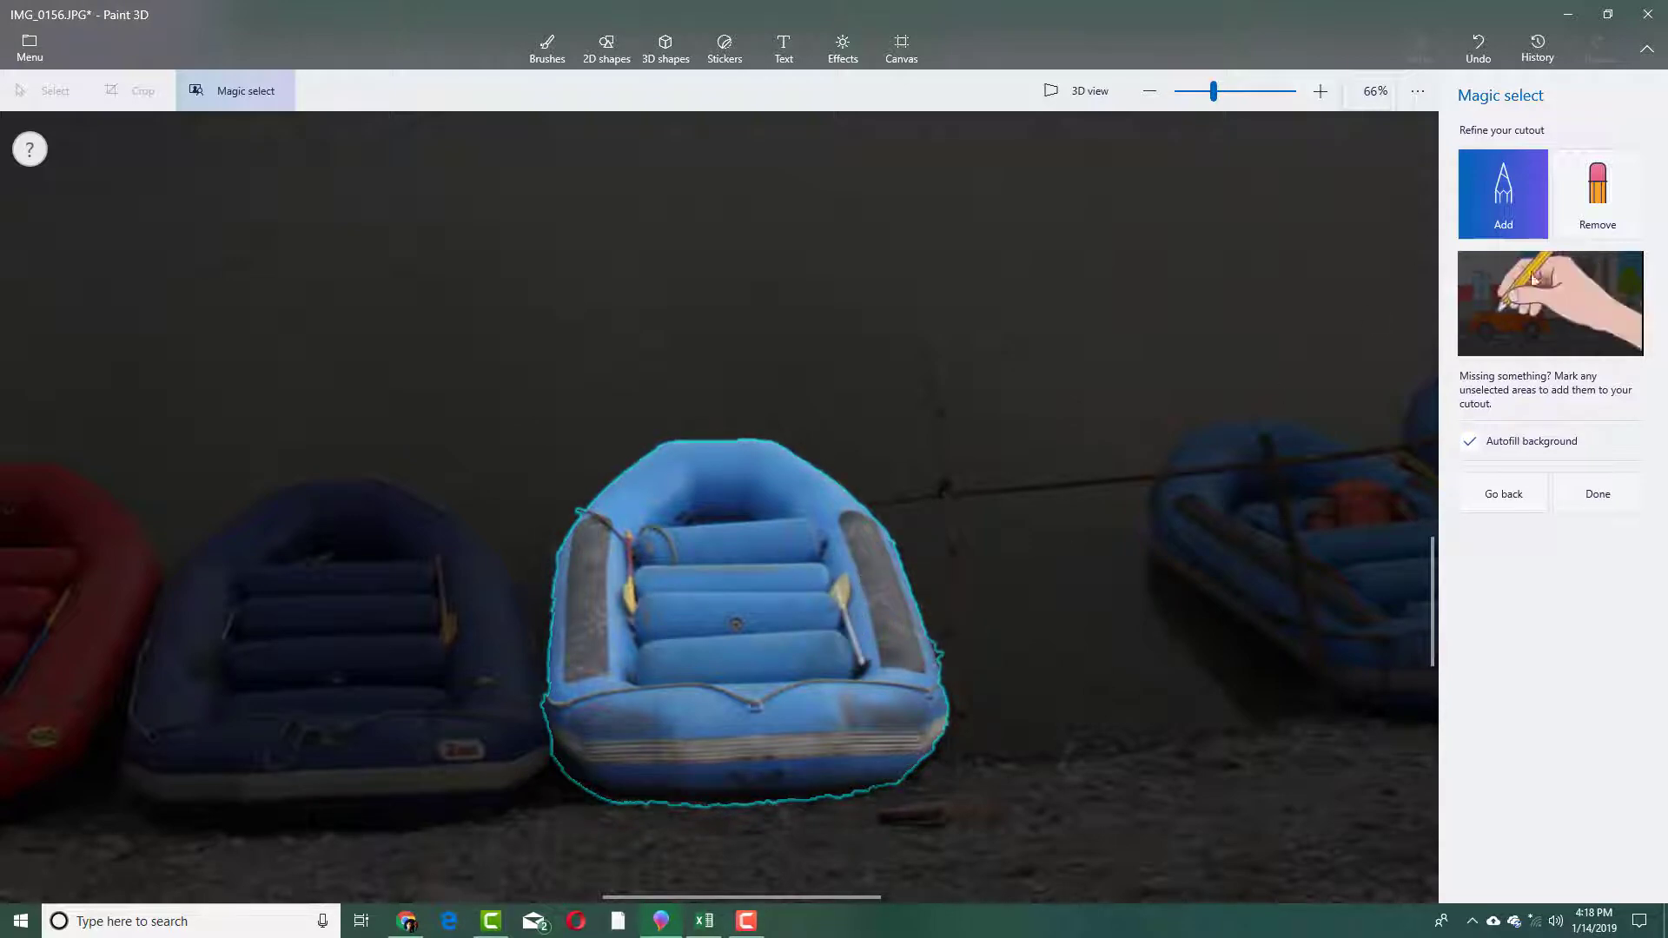
Finish the Magic select so the raft becomes a separate cutout object
{"action": "left_click", "coordinate": [1596, 204]}
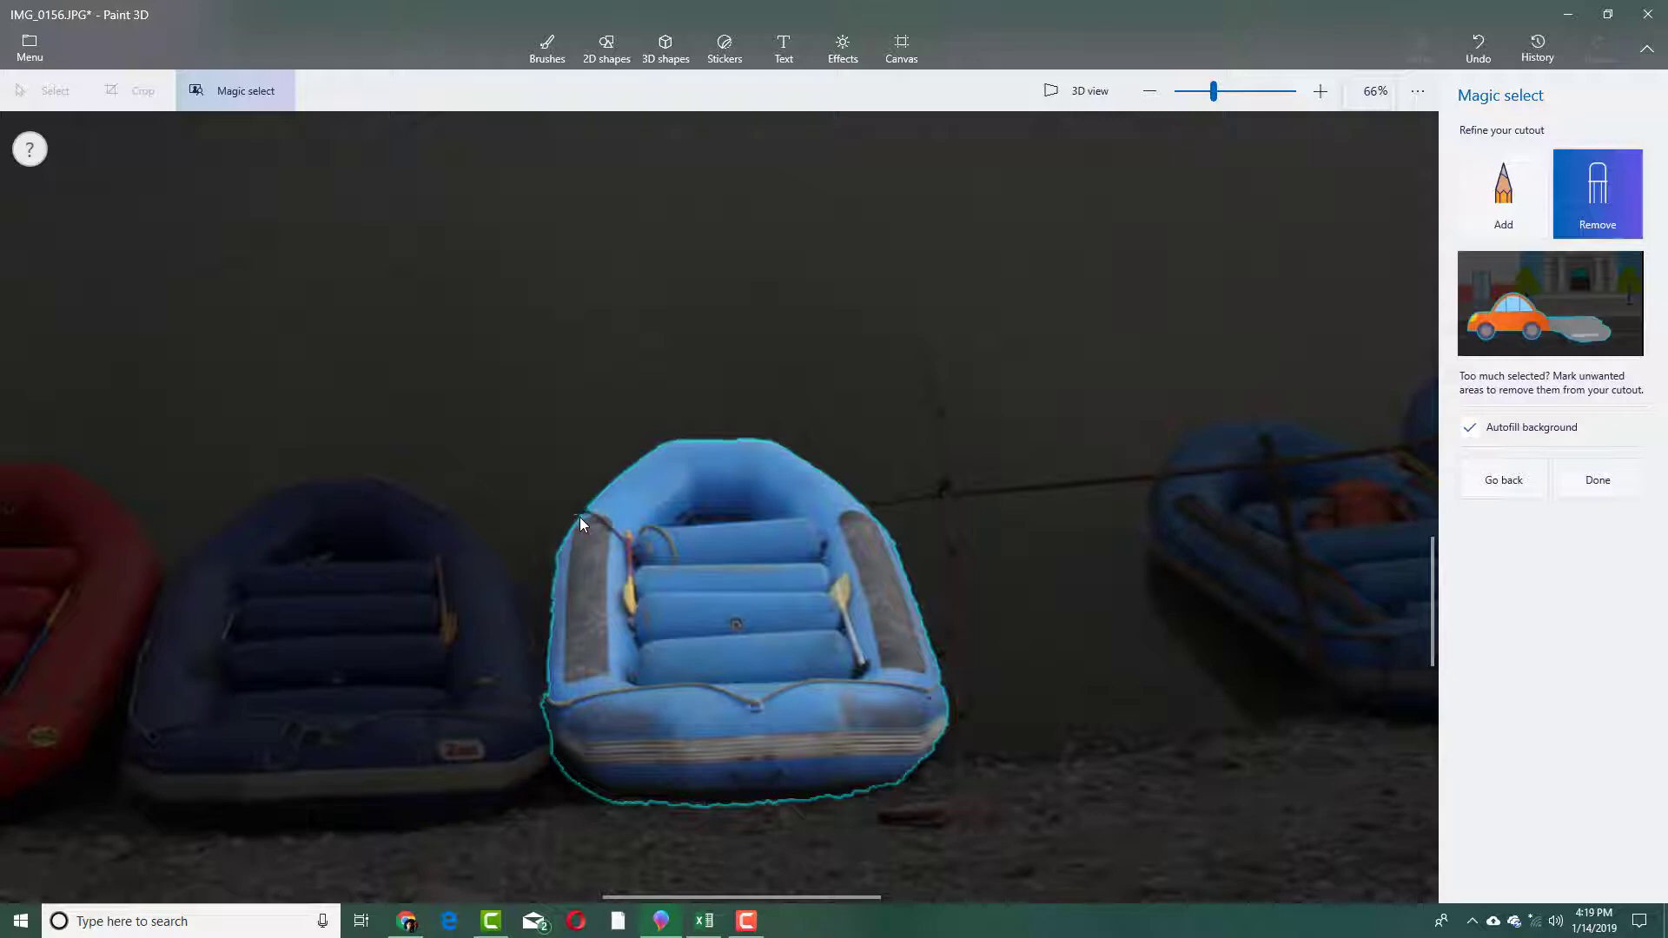
{"action": "left_click", "coordinate": [1508, 222]}
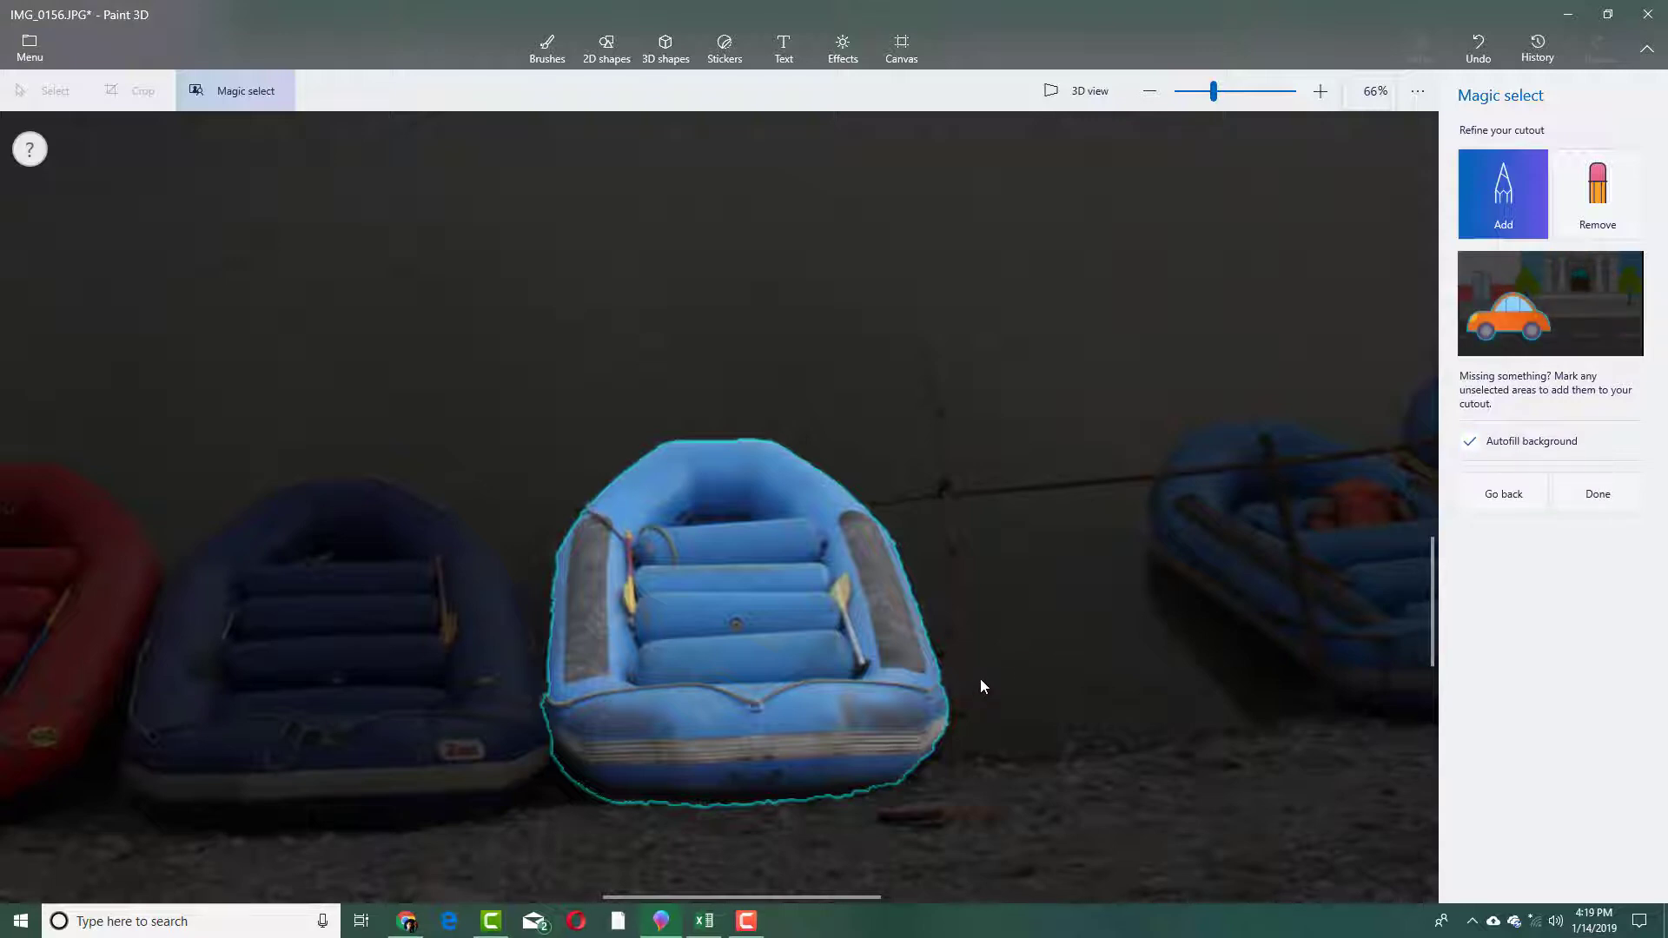
{"action": "left_click", "coordinate": [1599, 494]}
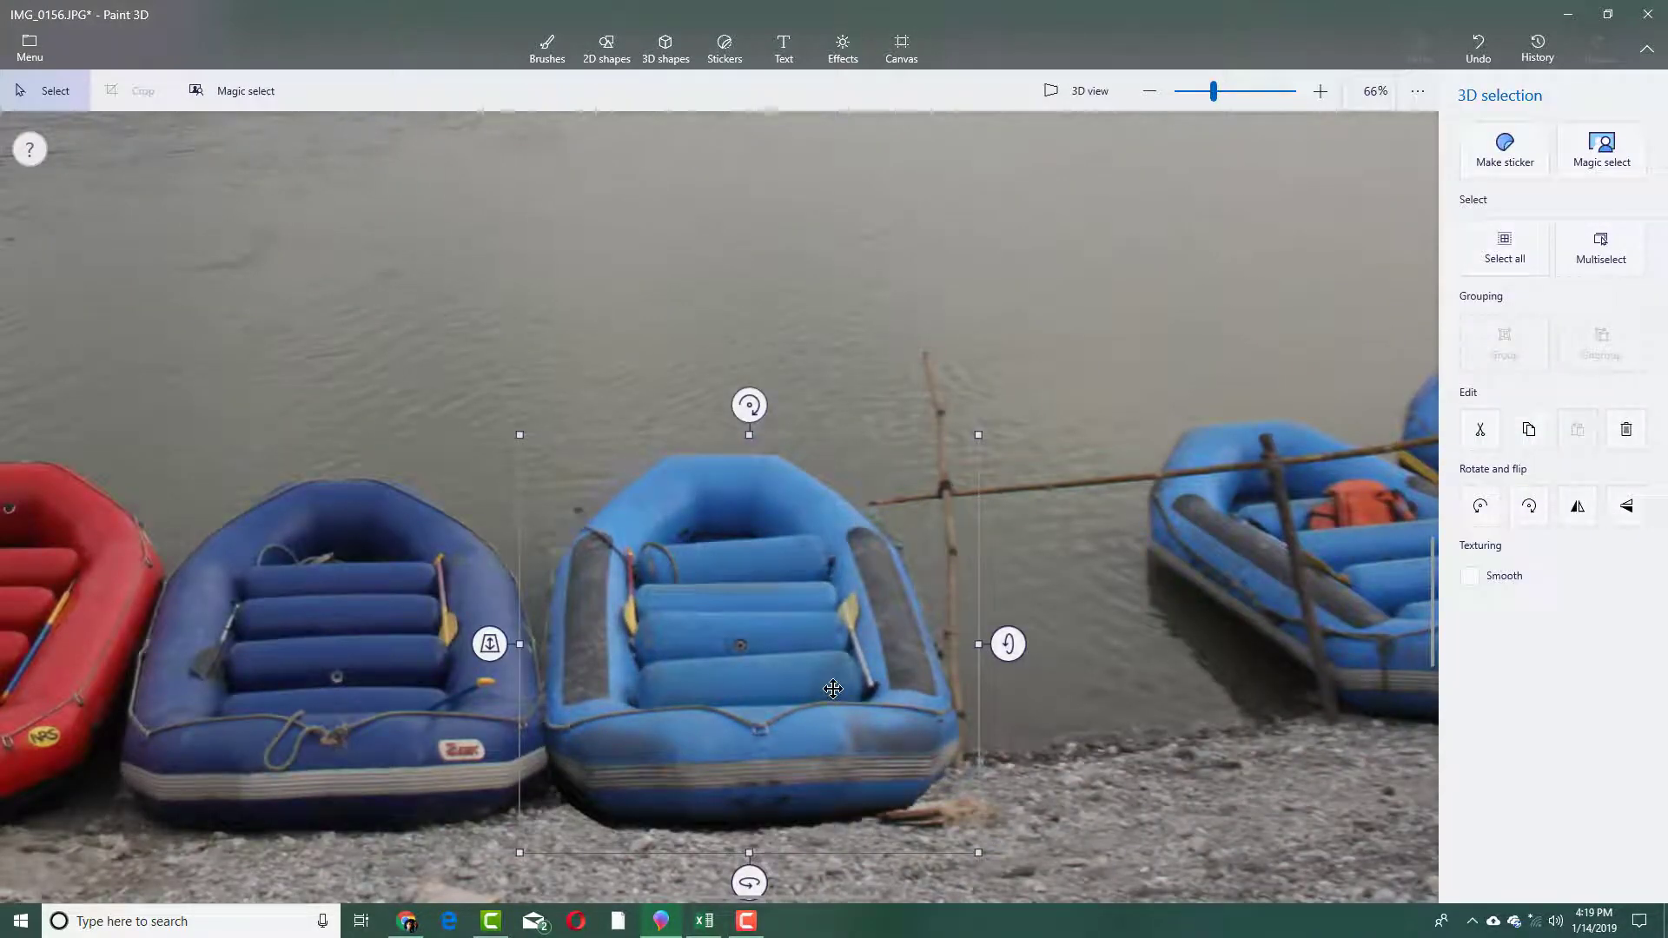
Nudge the raft cutout, then view and orbit the photo tilted in 3D view
{"action": "mouse_move", "coordinate": [815, 691]}
{"action": "left_mouse_down"}
{"action": "mouse_move", "coordinate": [1054, 428]}
{"action": "mouse_move", "coordinate": [1118, 440]}
{"action": "mouse_move", "coordinate": [1105, 445]}
{"action": "mouse_move", "coordinate": [1175, 514]}
{"action": "mouse_move", "coordinate": [1303, 515]}
{"action": "mouse_move", "coordinate": [739, 662]}
{"action": "mouse_move", "coordinate": [817, 700]}
{"action": "mouse_move", "coordinate": [802, 662]}
{"action": "mouse_move", "coordinate": [808, 716]}
{"action": "mouse_move", "coordinate": [808, 665]}
{"action": "left_mouse_up"}
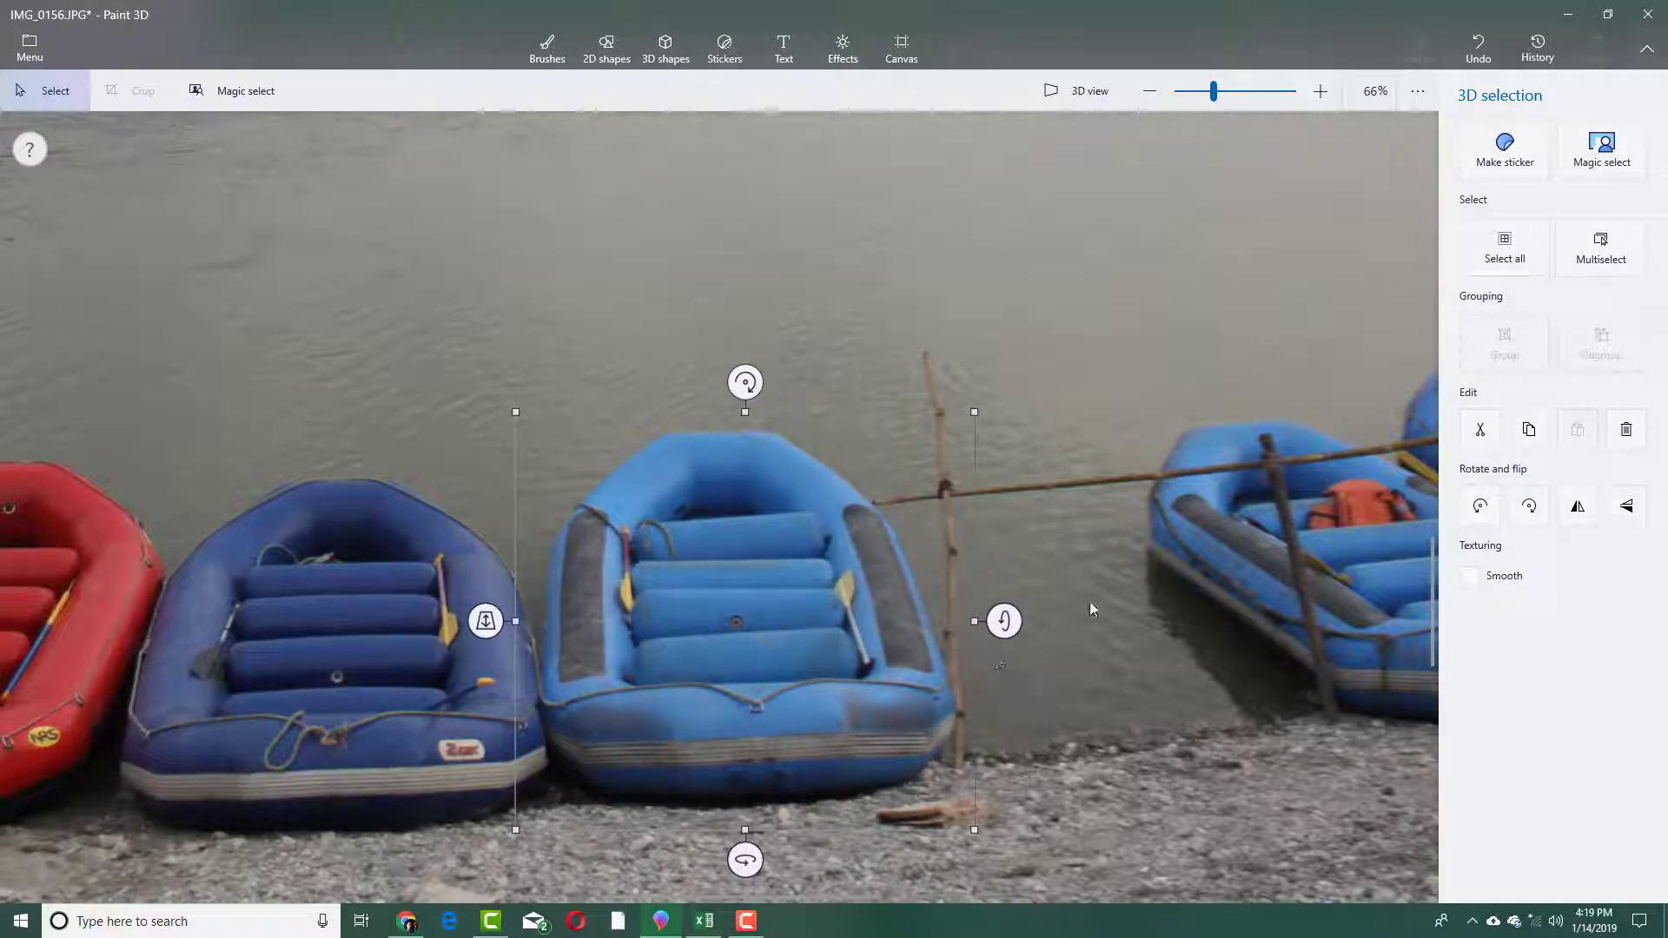
{"action": "scroll", "coordinate": [1089, 601], "scroll_direction": "down", "scroll_amount": 4}
{"action": "left_click", "coordinate": [1117, 106]}
{"action": "scroll", "coordinate": [1139, 432], "scroll_direction": "up", "scroll_amount": 5}
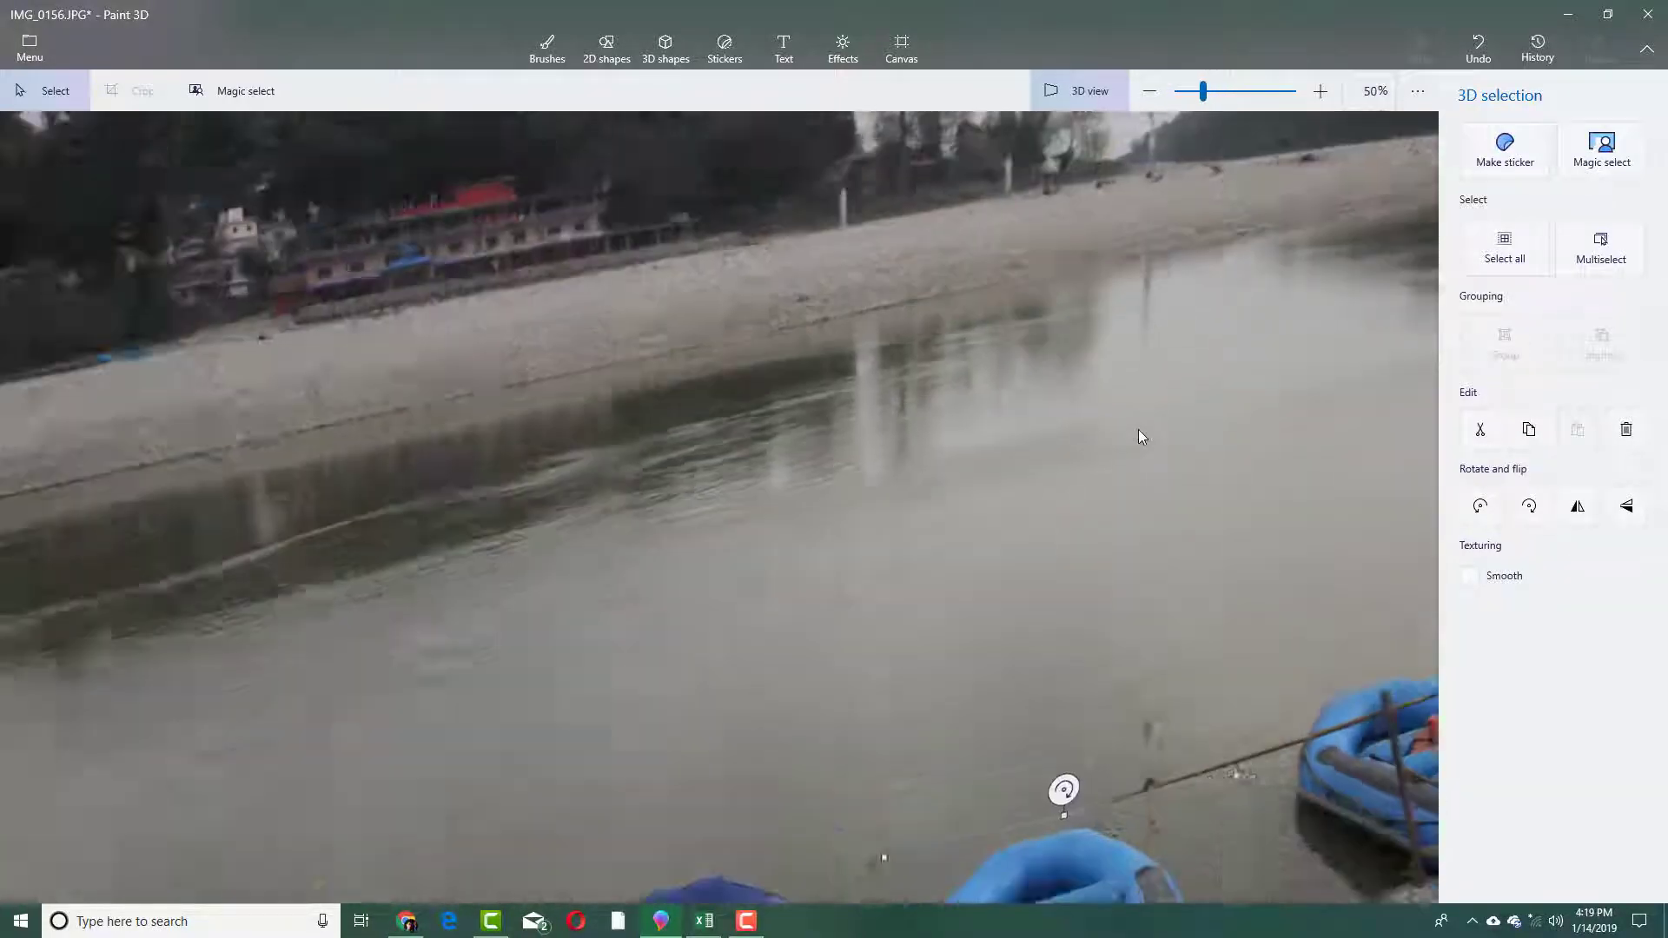
{"action": "scroll", "coordinate": [1140, 434], "scroll_direction": "down", "scroll_amount": 5}
{"action": "left_click_drag", "start_coordinate": [1143, 480], "coordinate": [663, 417]}
{"action": "left_click", "coordinate": [754, 545]}
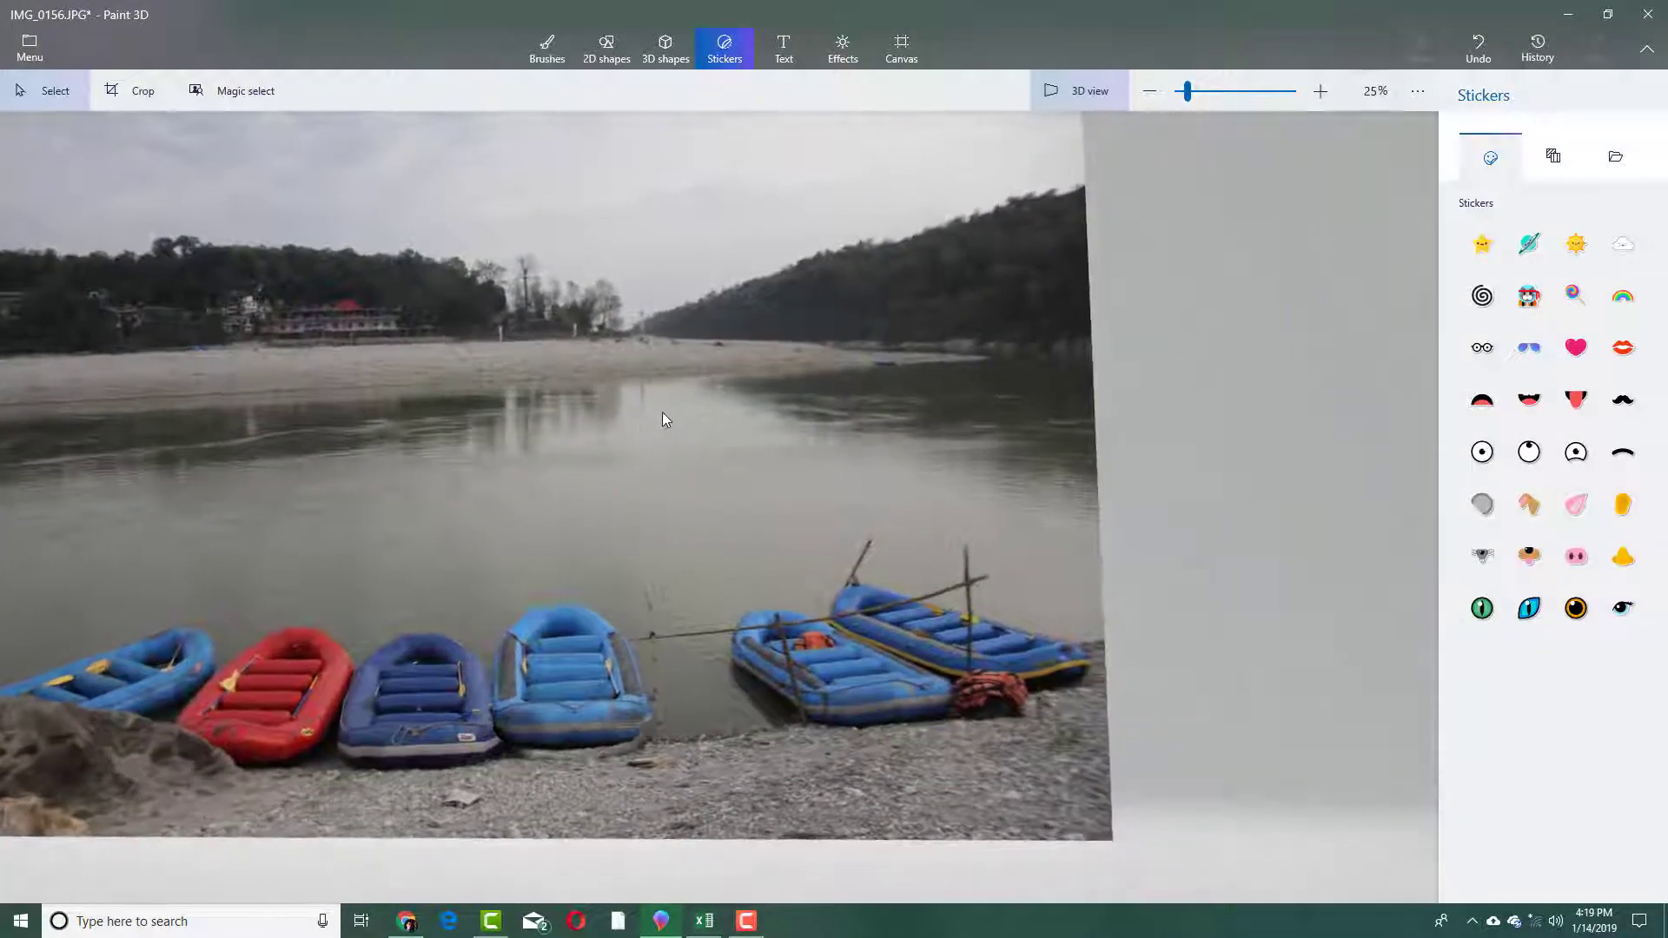
{"action": "left_click_drag", "start_coordinate": [627, 570], "coordinate": [842, 520]}
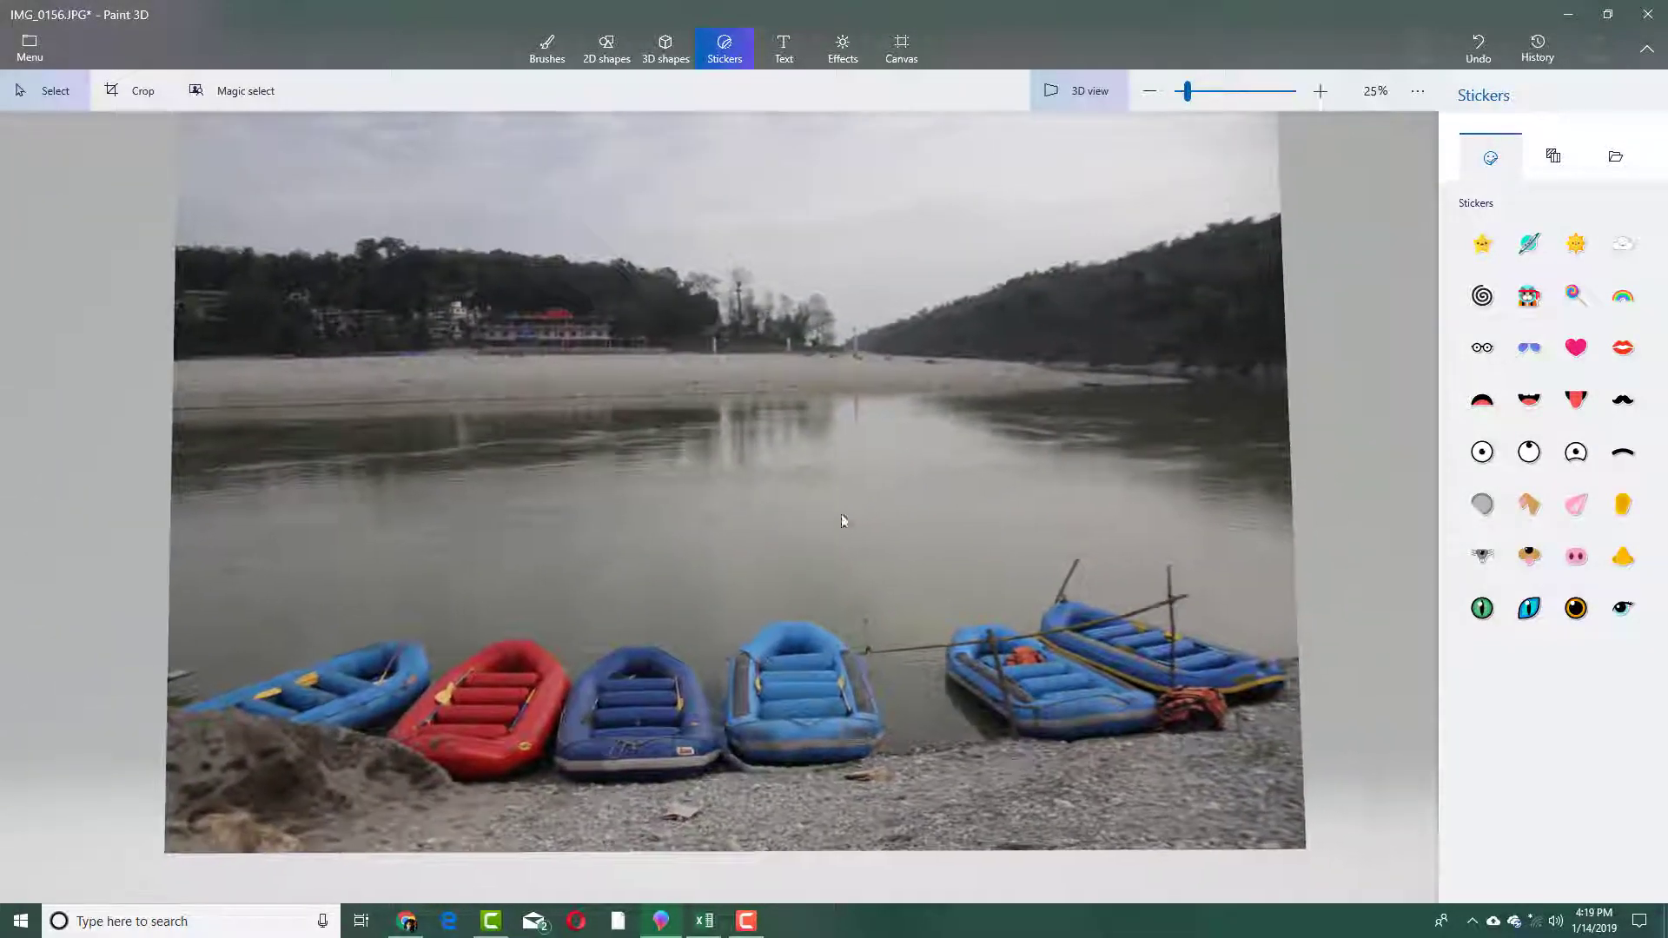
Clear the raft selection, adjust the tilt, and return the photo to flat 2D view
{"action": "left_click", "coordinate": [827, 702]}
{"action": "left_click", "coordinate": [980, 515]}
{"action": "left_click_drag", "start_coordinate": [980, 515], "coordinate": [1043, 458]}
{"action": "left_click", "coordinate": [1099, 97]}
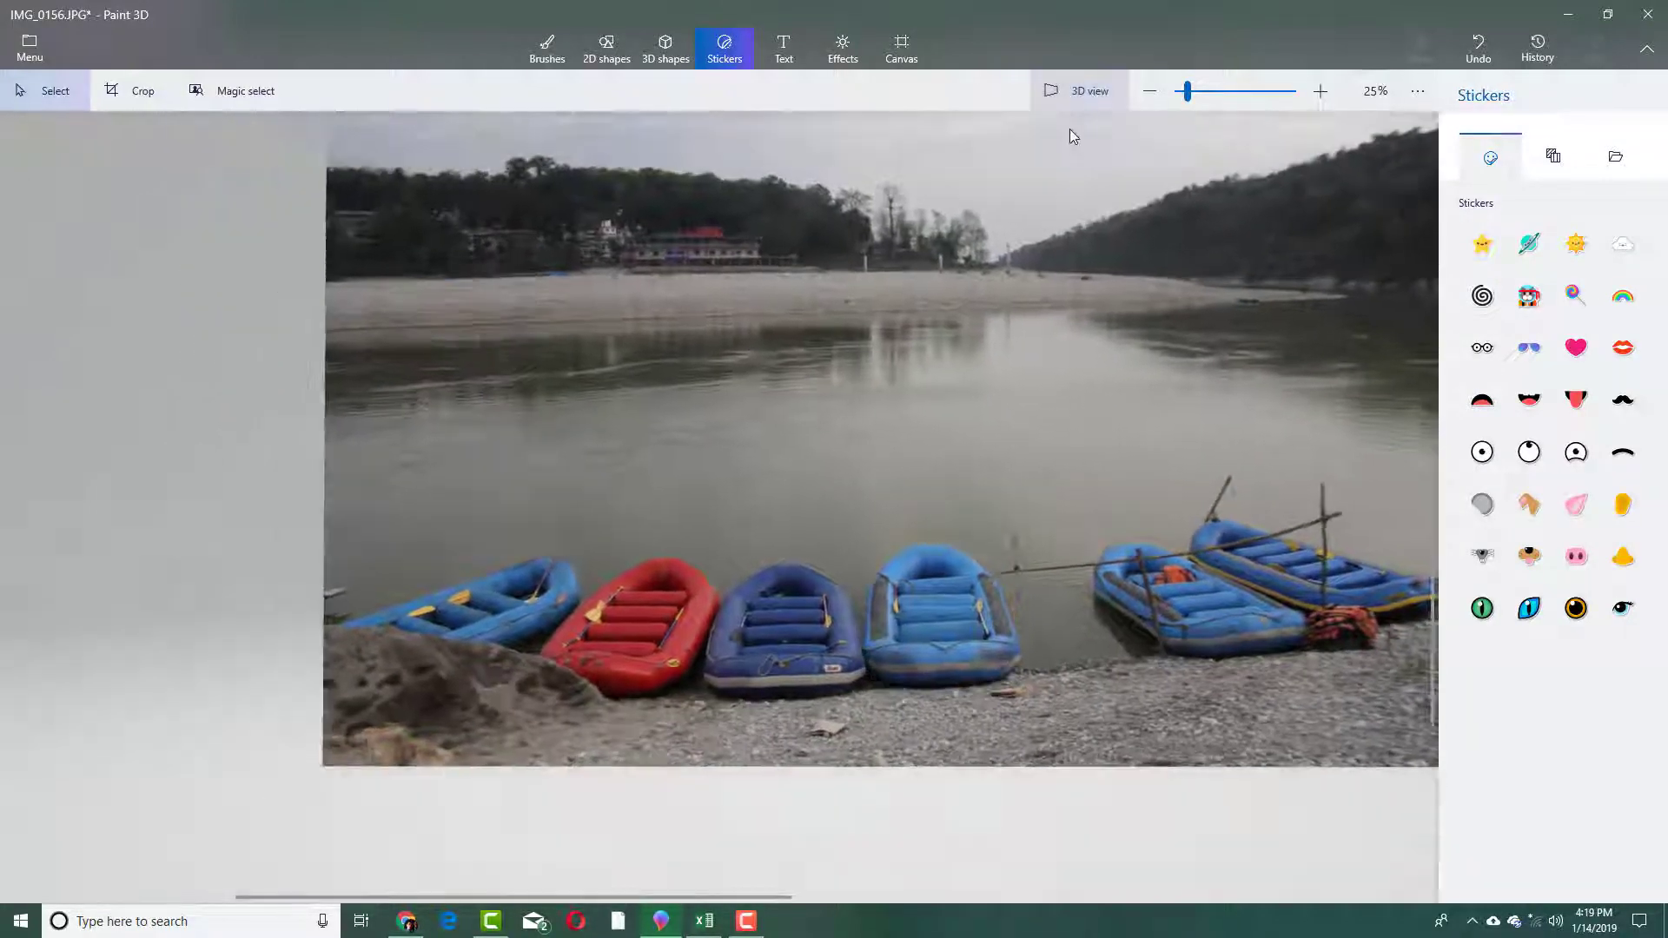
{"action": "scroll", "coordinate": [1003, 543], "scroll_direction": "down", "scroll_amount": 5}
{"action": "scroll", "coordinate": [1184, 495], "scroll_direction": "up", "scroll_amount": 5}
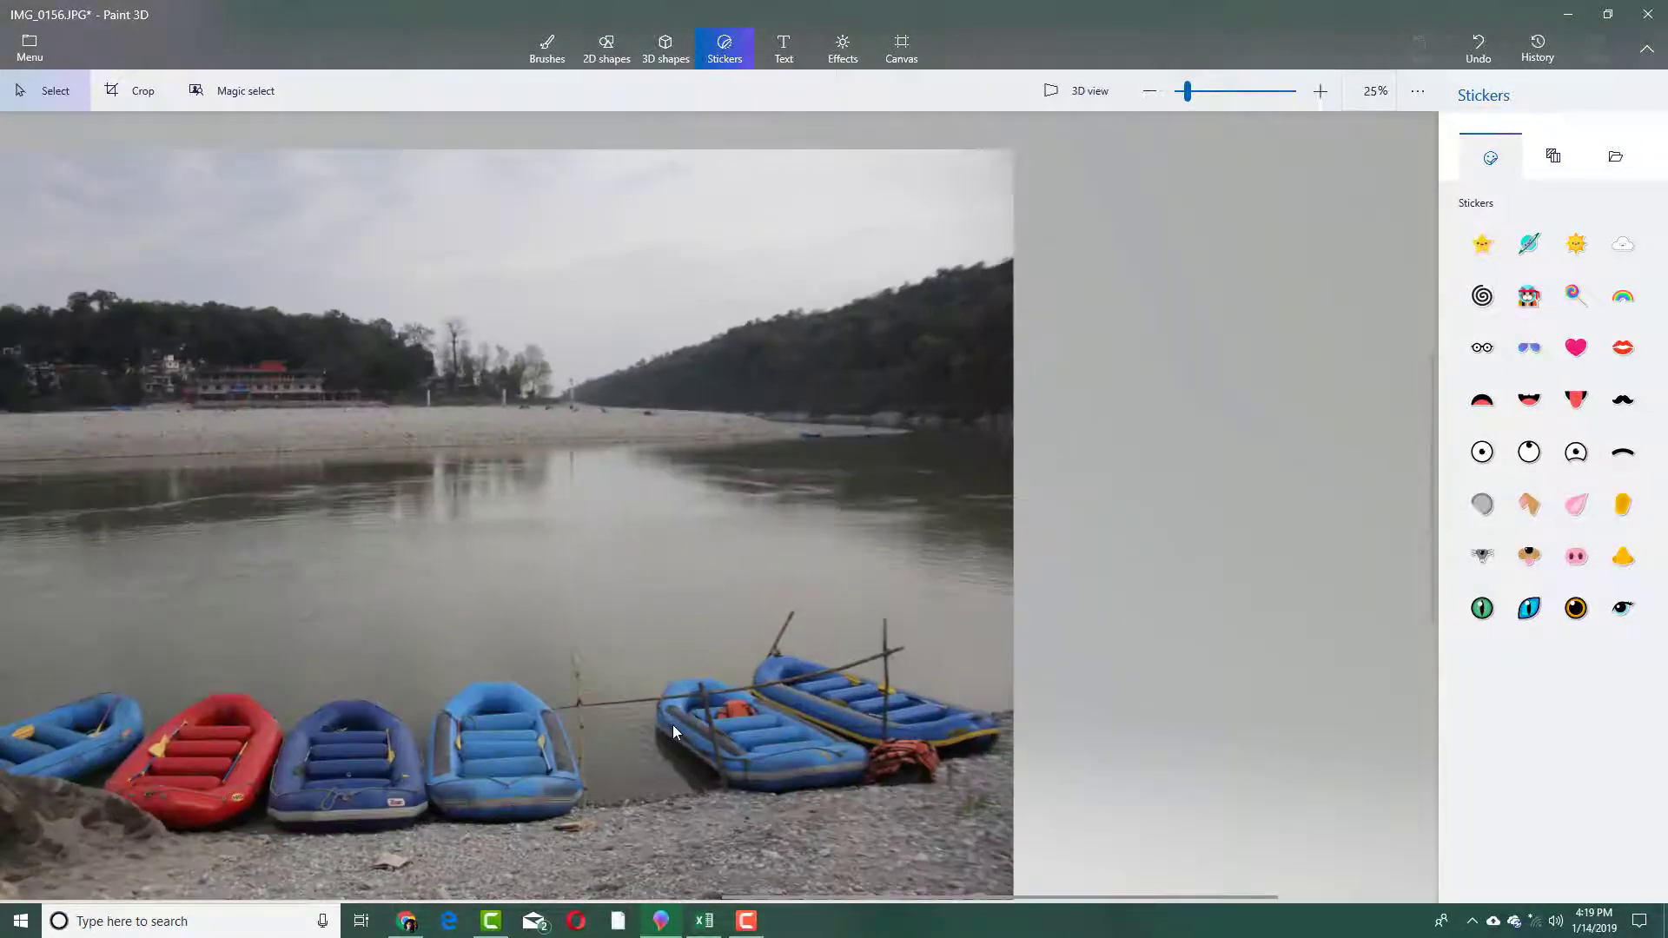
{"action": "scroll", "coordinate": [362, 831], "scroll_direction": "down", "scroll_amount": 5}
{"action": "scroll", "coordinate": [675, 650], "scroll_direction": "up", "scroll_amount": 5}
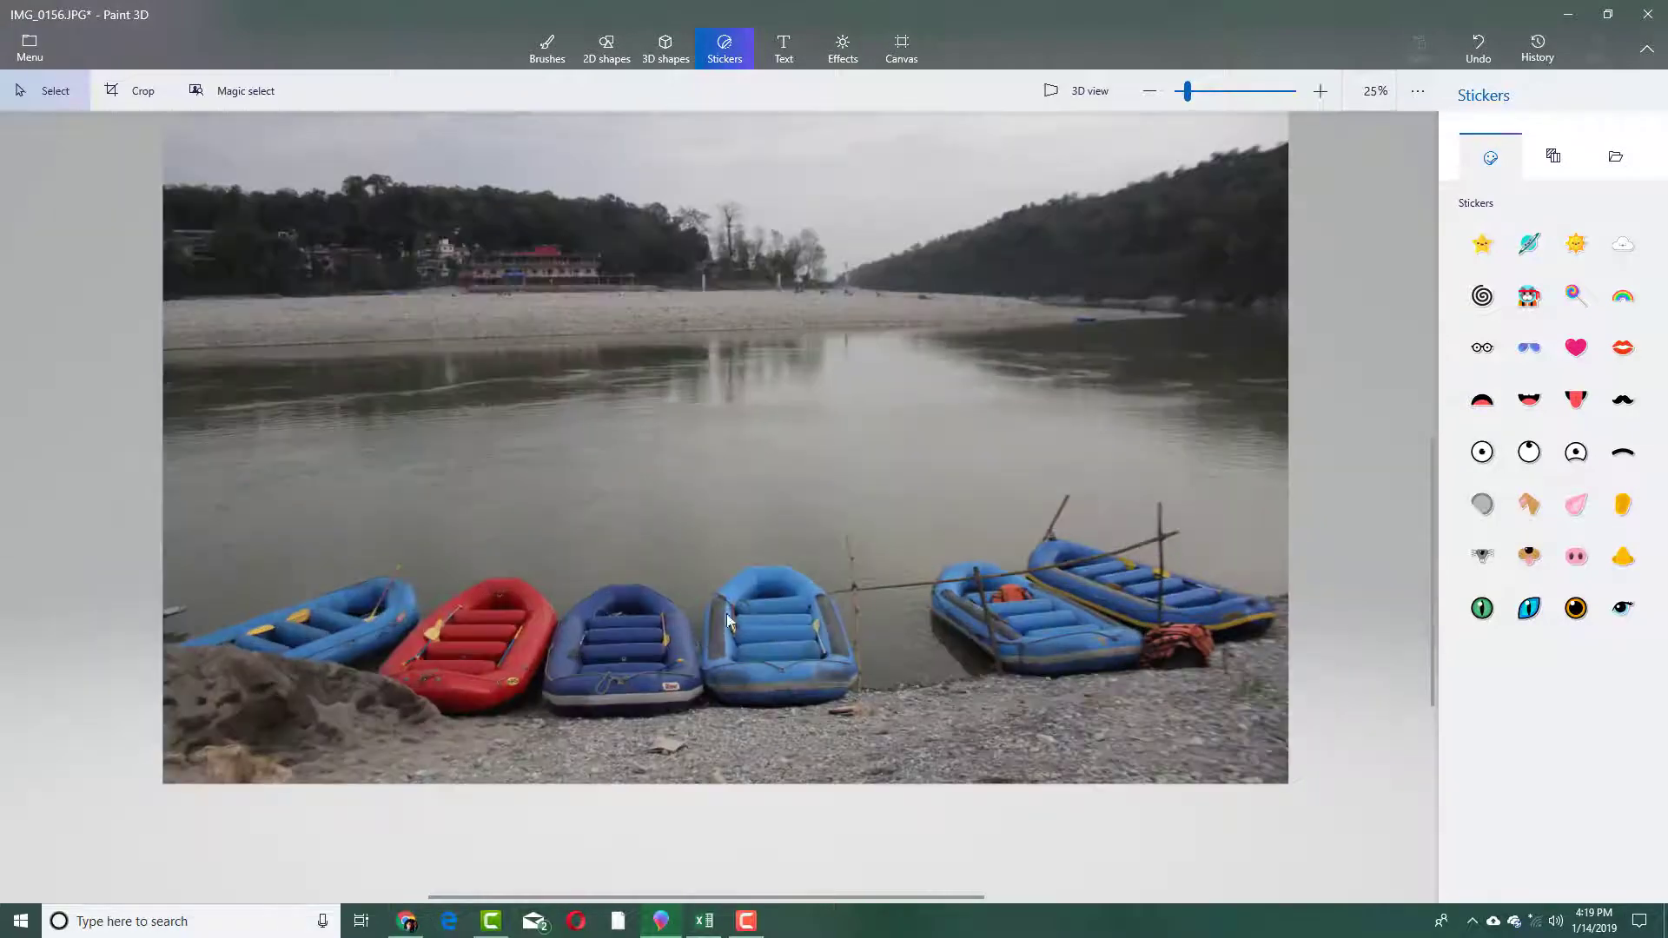
Copy and paste the middle blue raft, moving the copy beside the original
{"action": "left_click", "coordinate": [776, 614]}
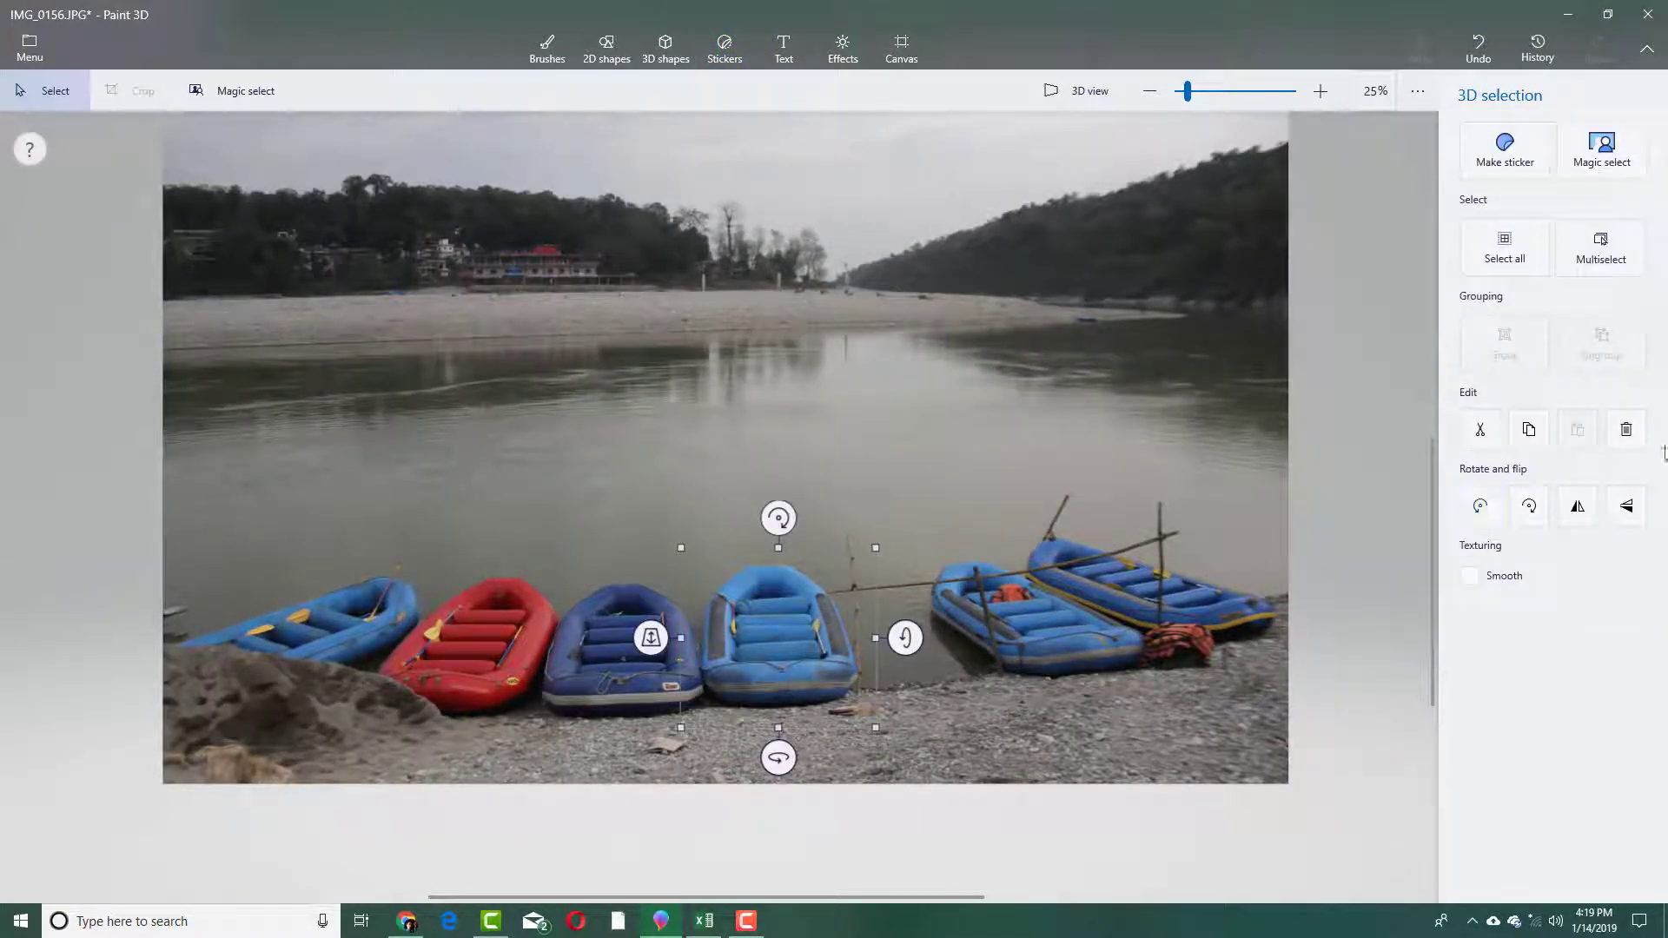
{"action": "left_click", "coordinate": [1531, 435]}
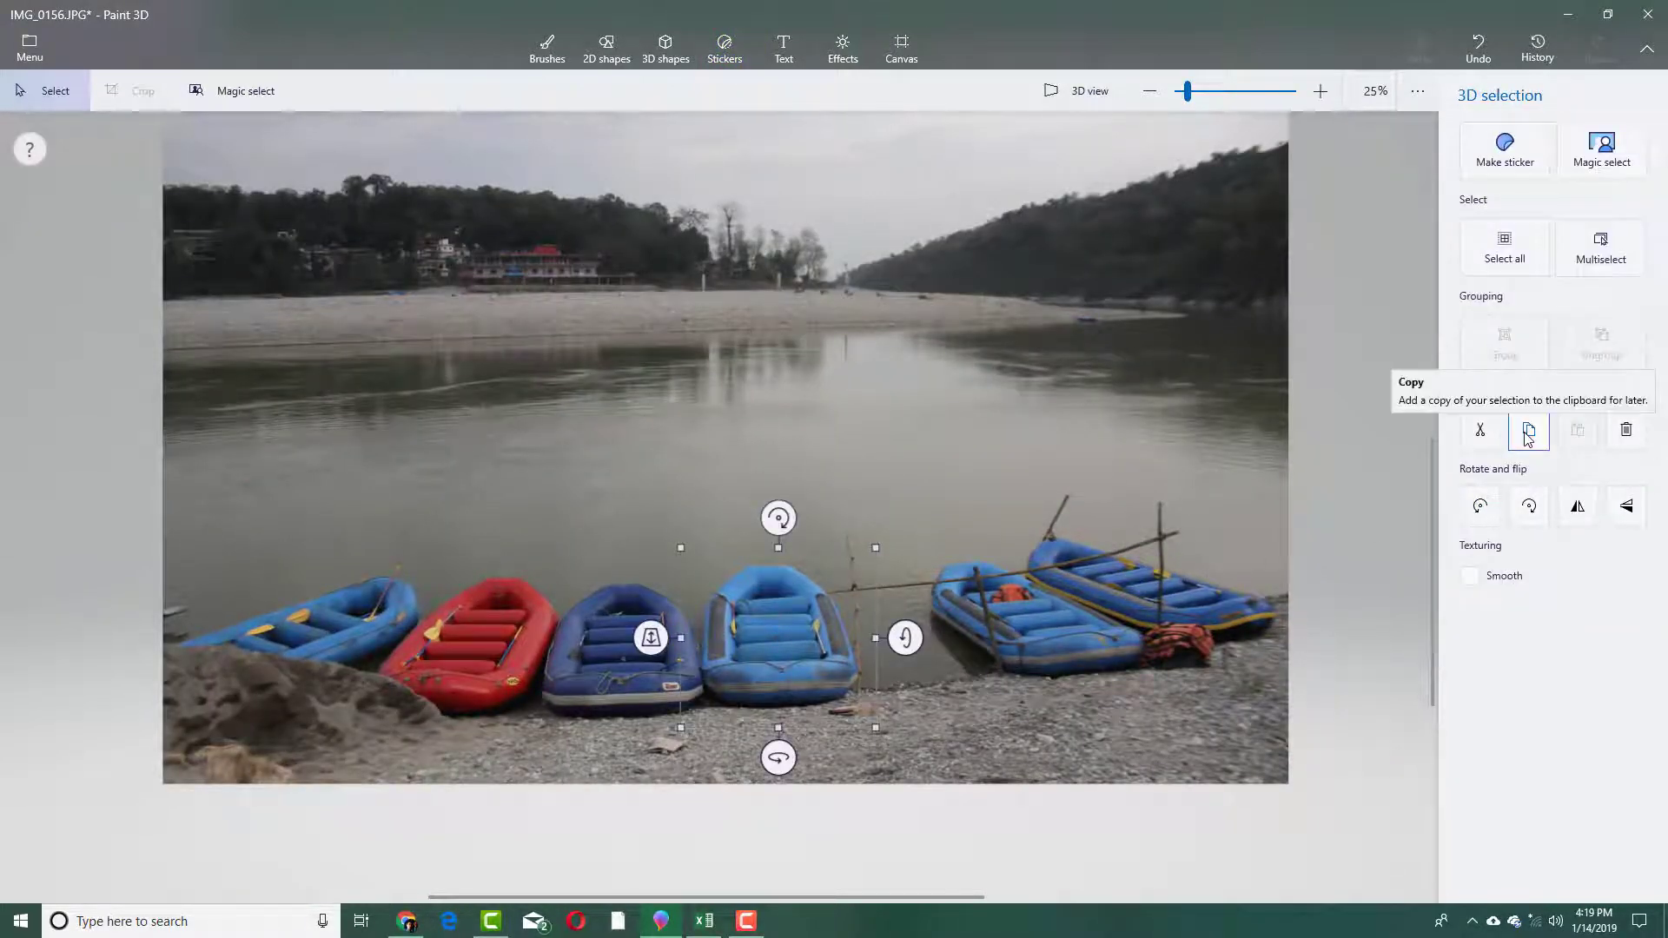
{"action": "left_click", "coordinate": [1577, 429]}
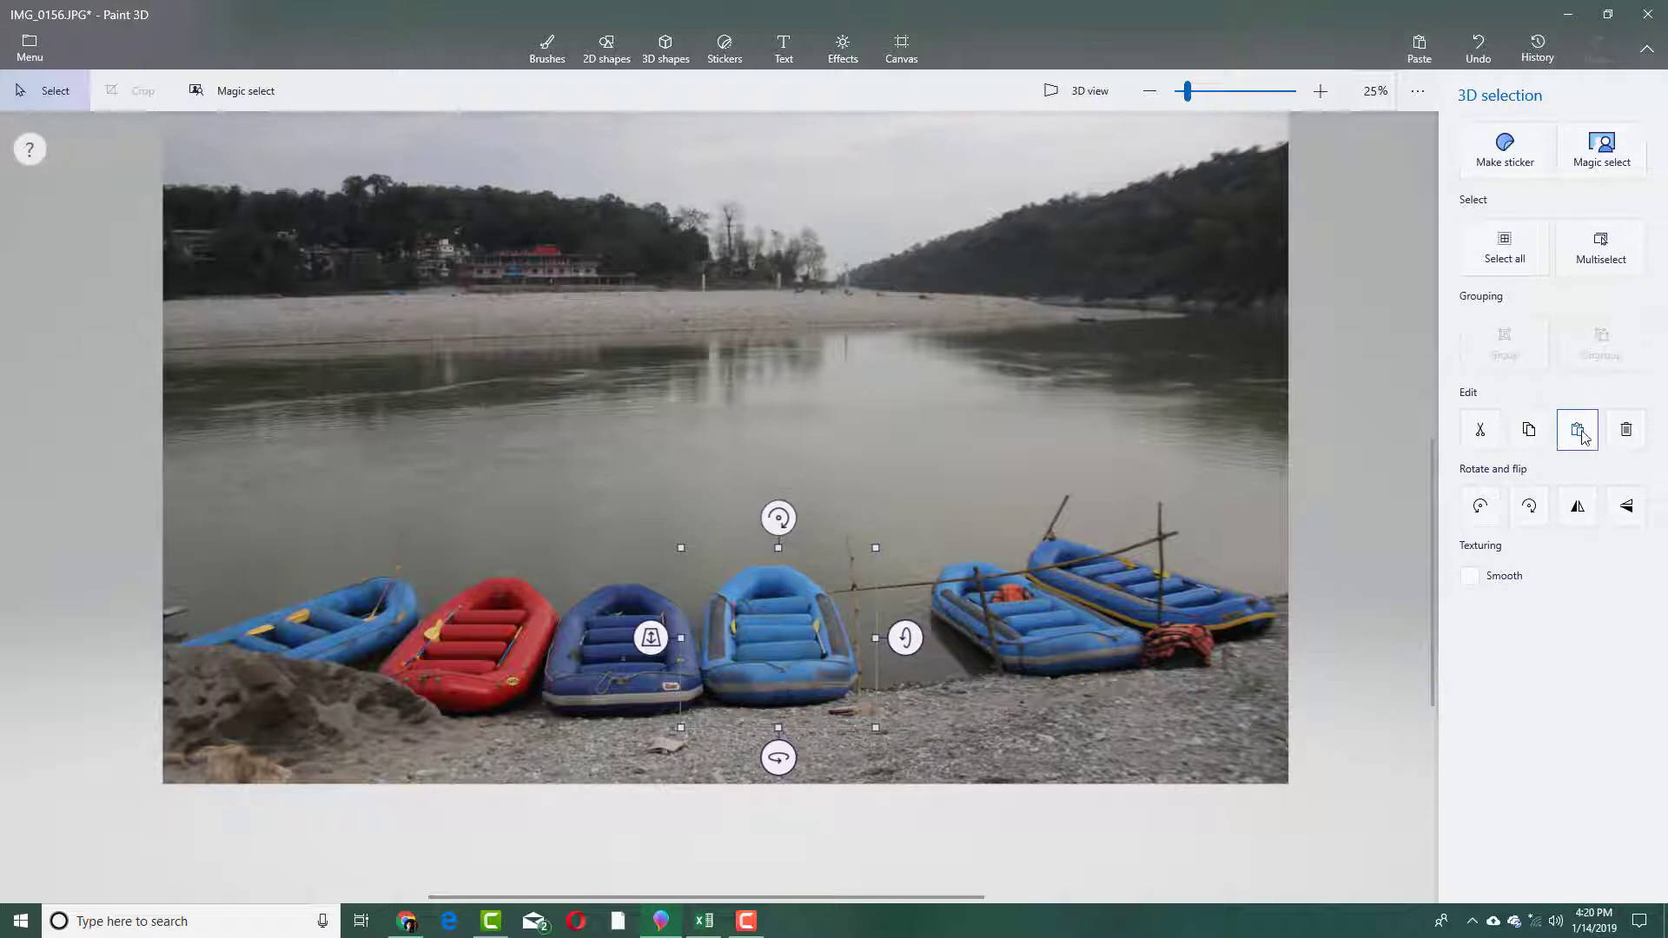
{"action": "left_click_drag", "start_coordinate": [835, 636], "coordinate": [914, 630]}
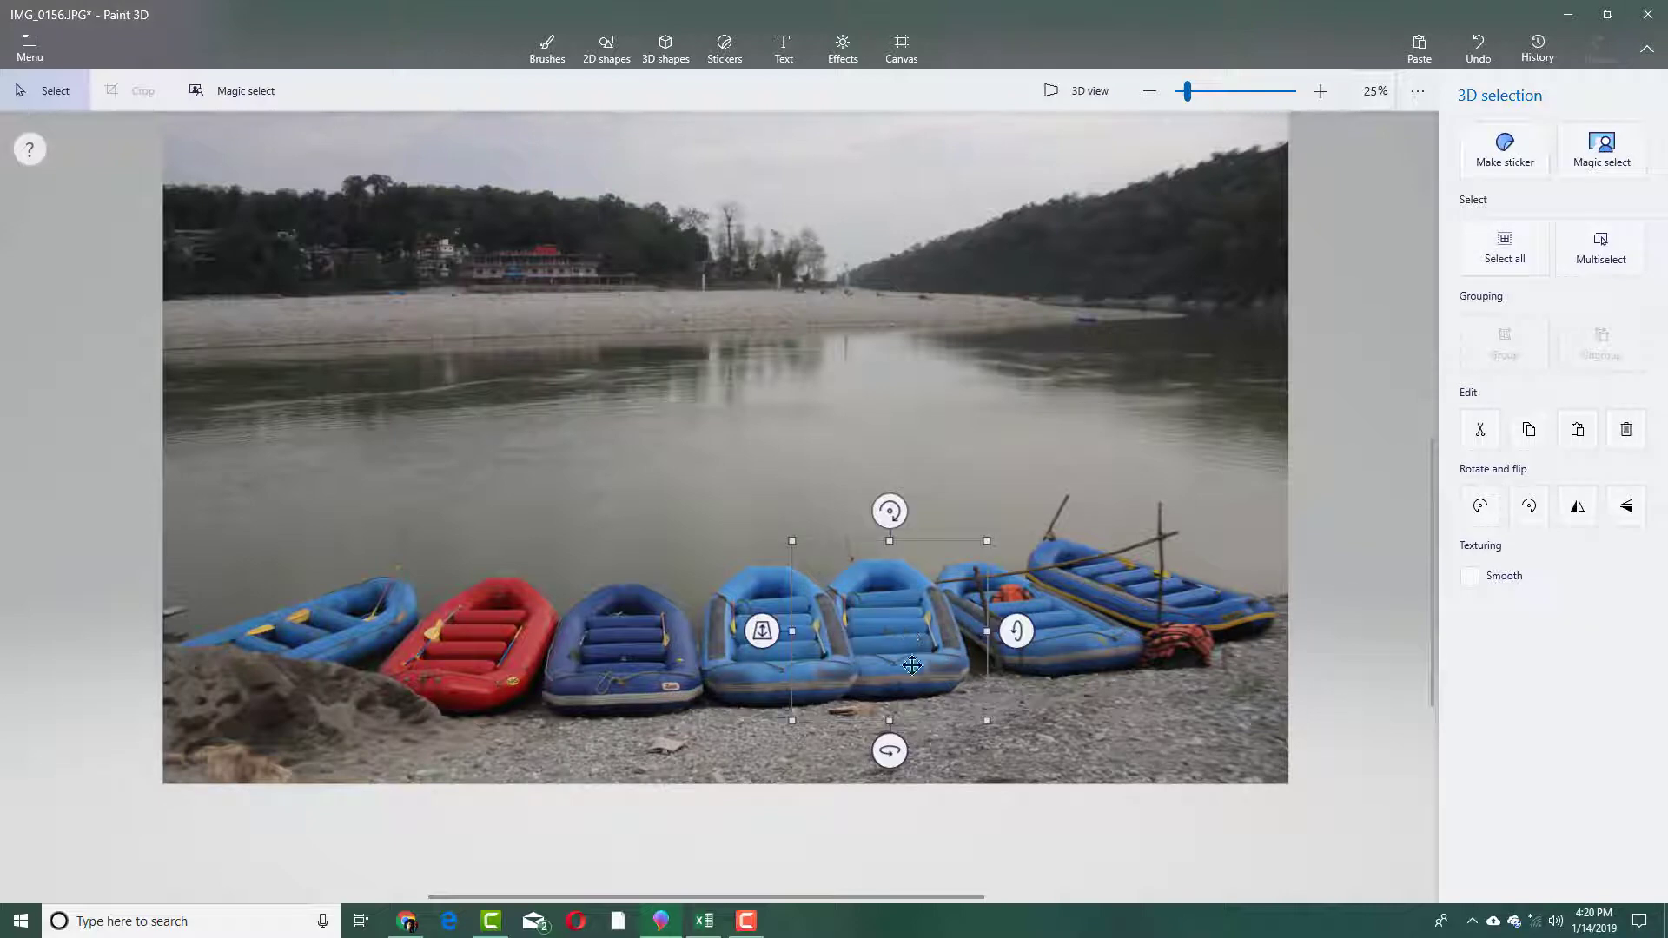
Rotate the raft copy slightly, flip it horizontally, and nudge it into place
{"action": "left_click_drag", "start_coordinate": [763, 637], "coordinate": [763, 625]}
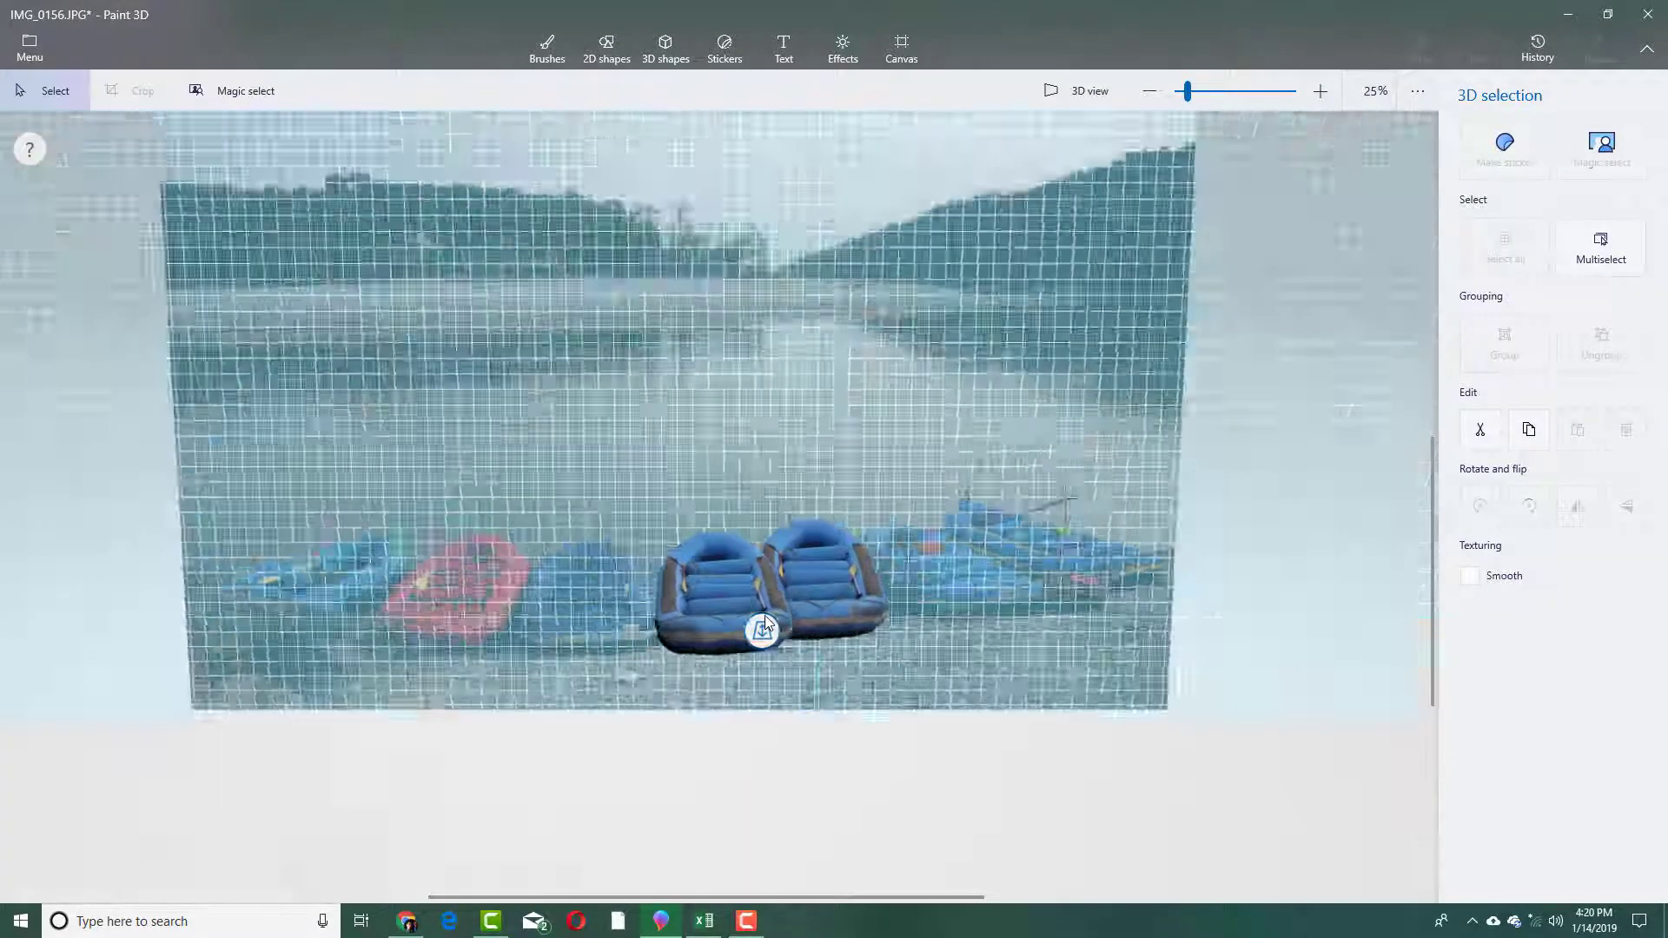
{"action": "left_click_drag", "start_coordinate": [880, 511], "coordinate": [850, 511]}
{"action": "left_click_drag", "start_coordinate": [1023, 629], "coordinate": [936, 620]}
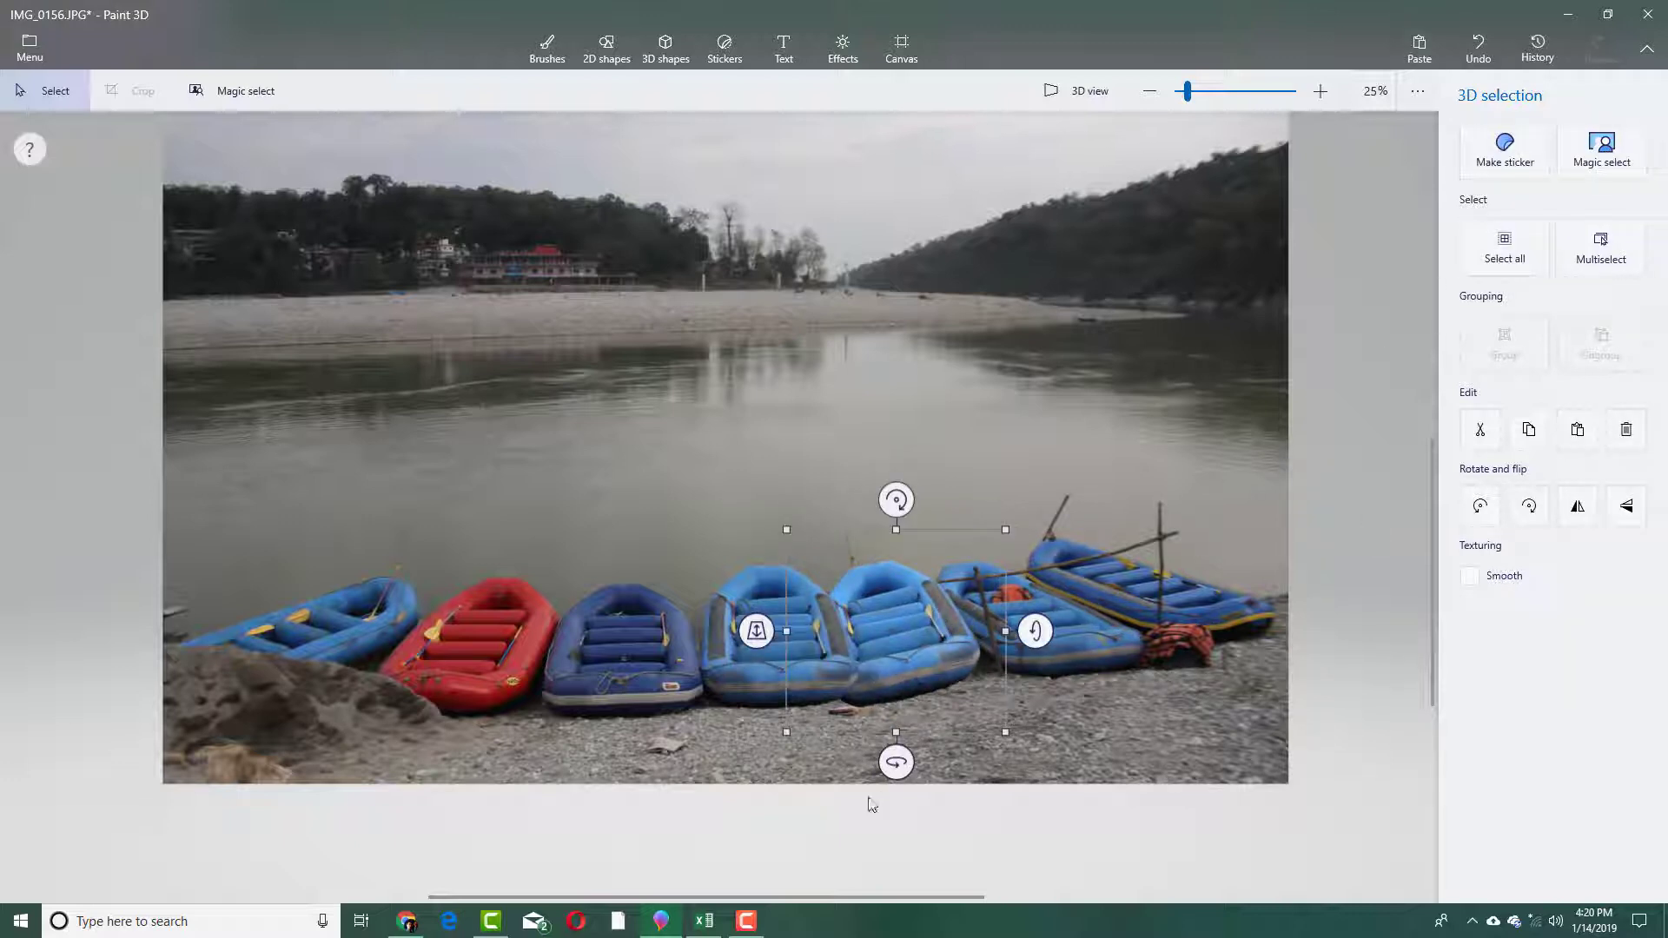
{"action": "left_click_drag", "start_coordinate": [896, 763], "coordinate": [950, 751]}
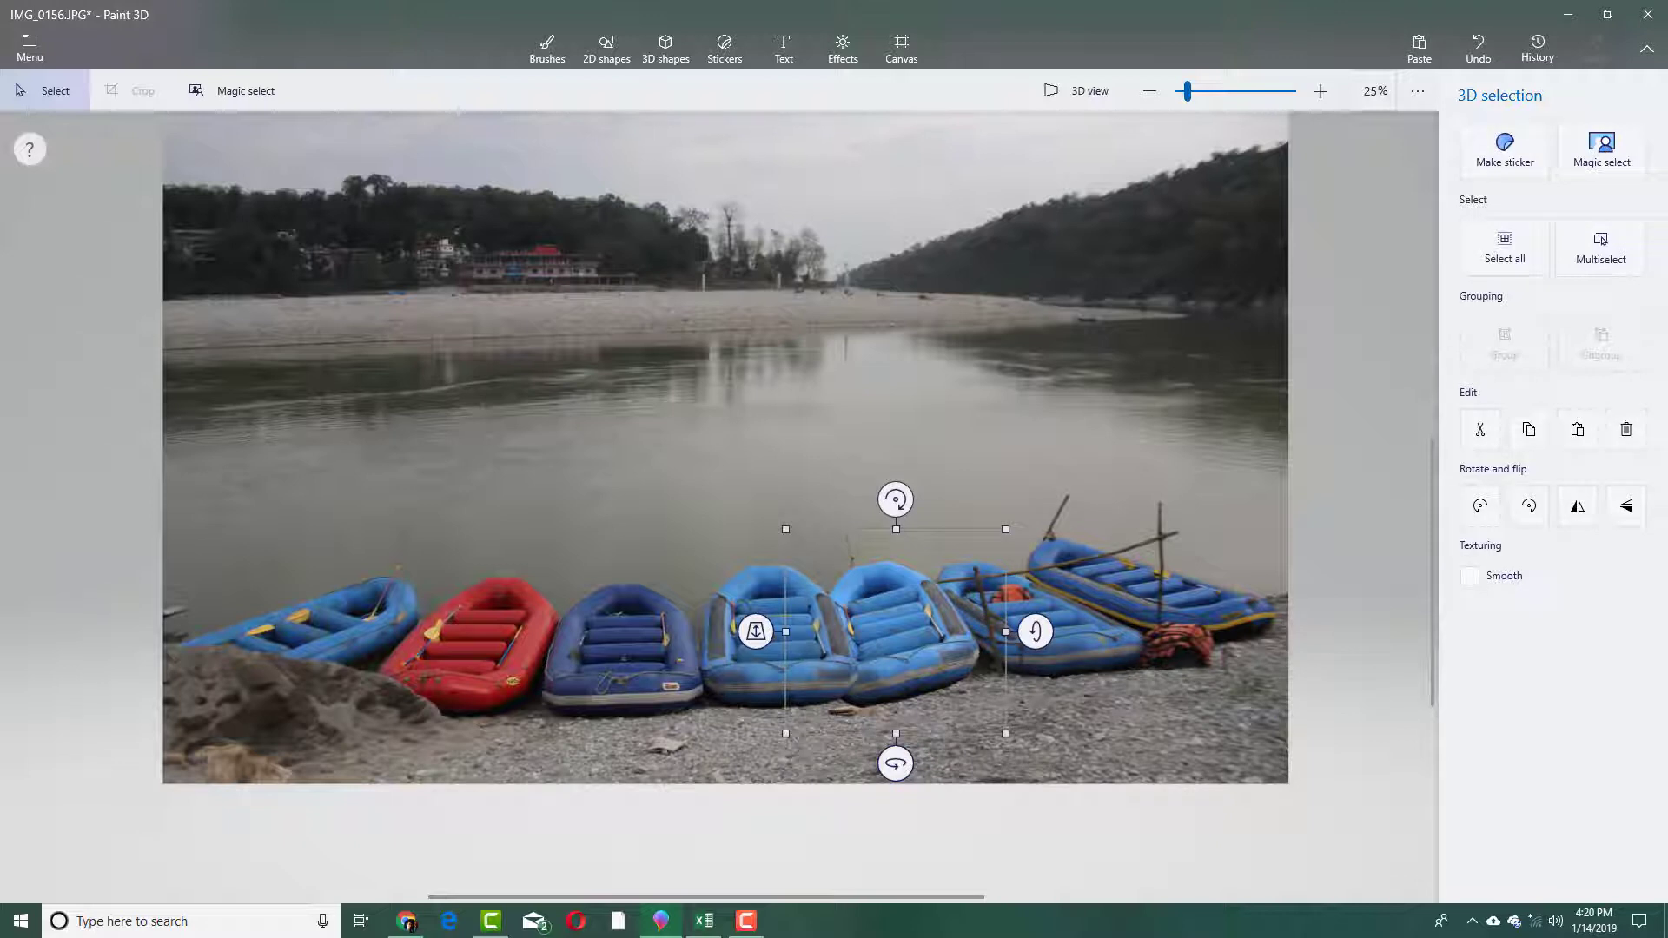
{"action": "left_click", "coordinate": [1594, 510]}
{"action": "left_click_drag", "start_coordinate": [928, 627], "coordinate": [1029, 623]}
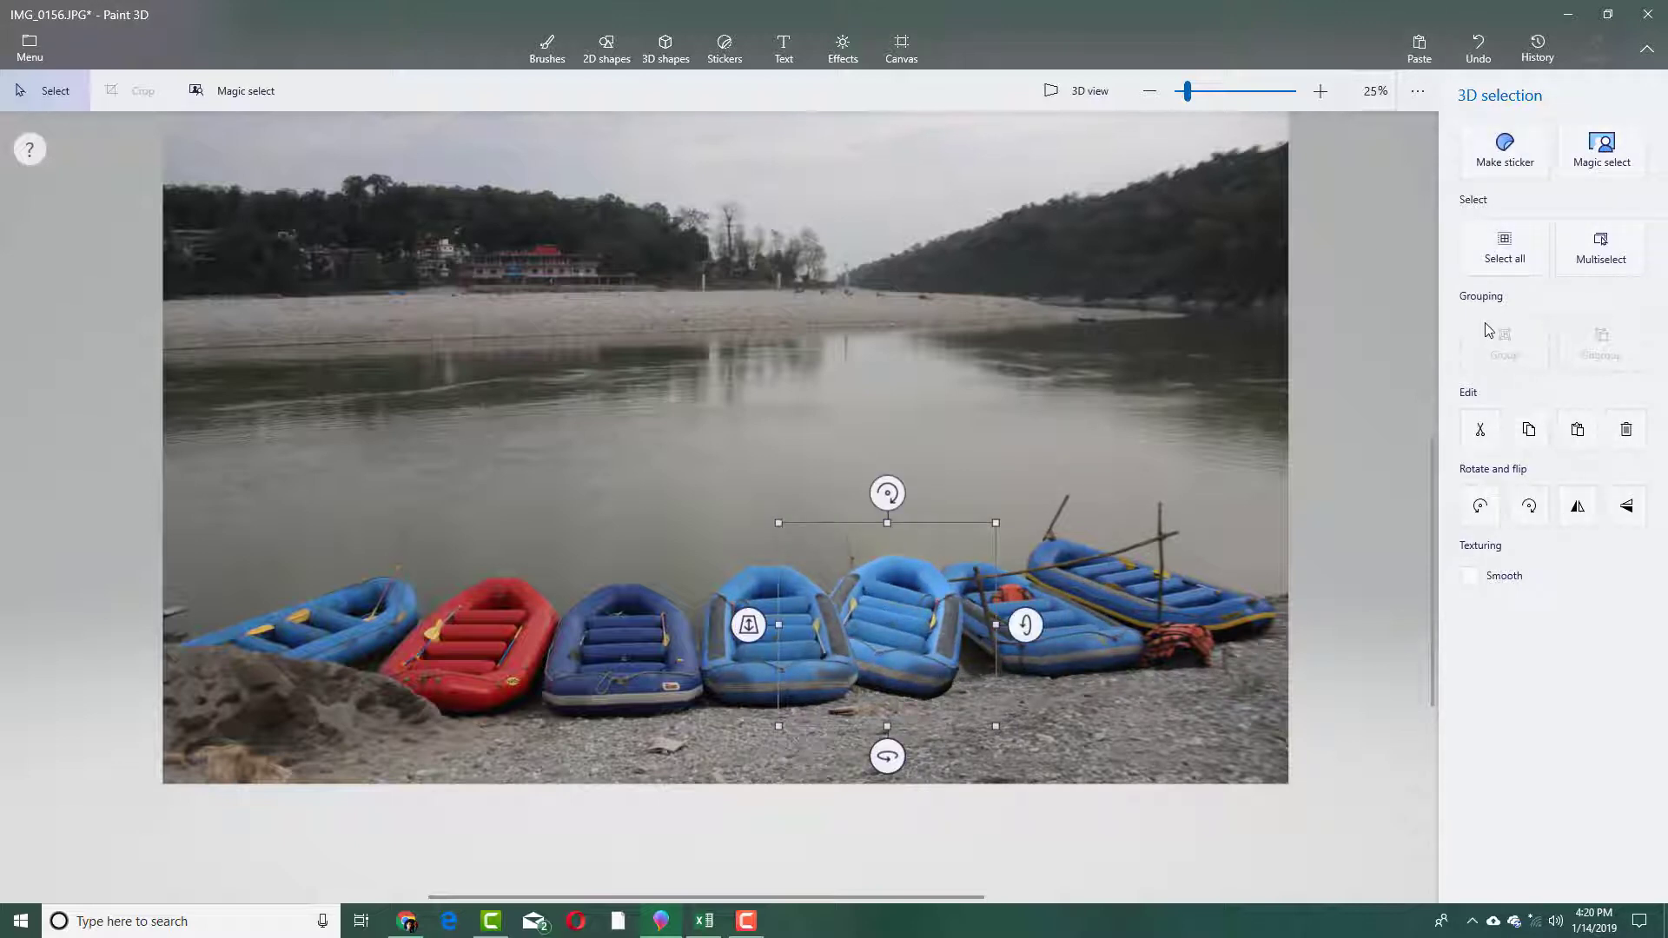
Make stickers of the raft copy and the original blue raft, stamping each into the photo
{"action": "left_click", "coordinate": [1514, 152]}
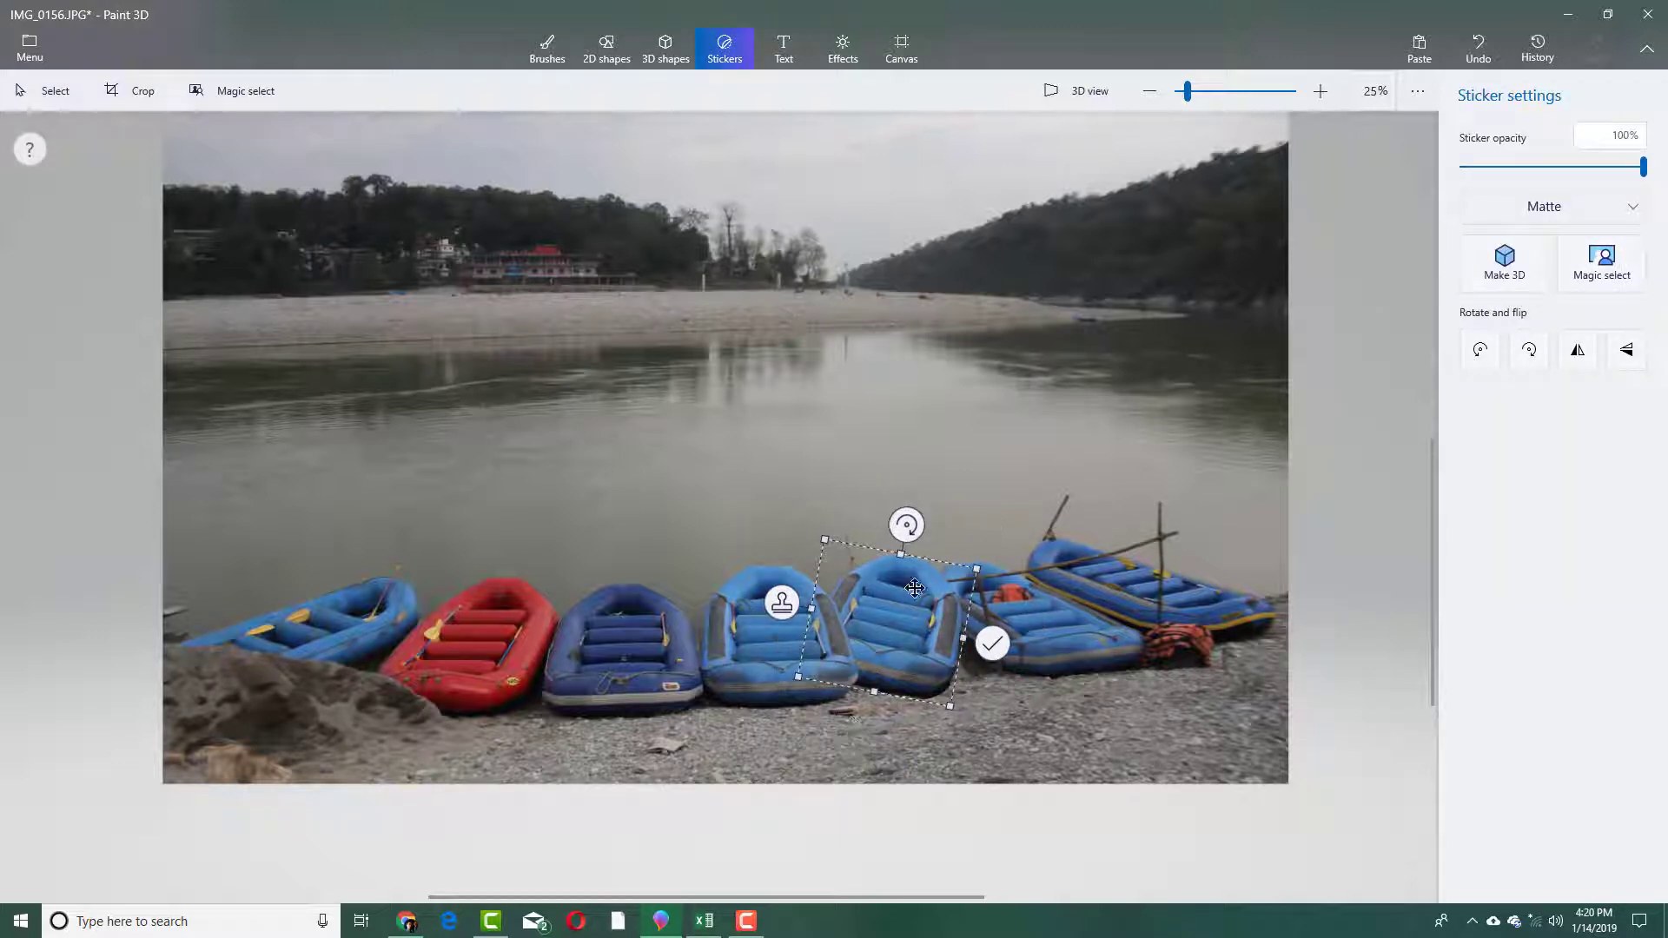
{"action": "left_click", "coordinate": [775, 636]}
{"action": "left_click", "coordinate": [738, 640]}
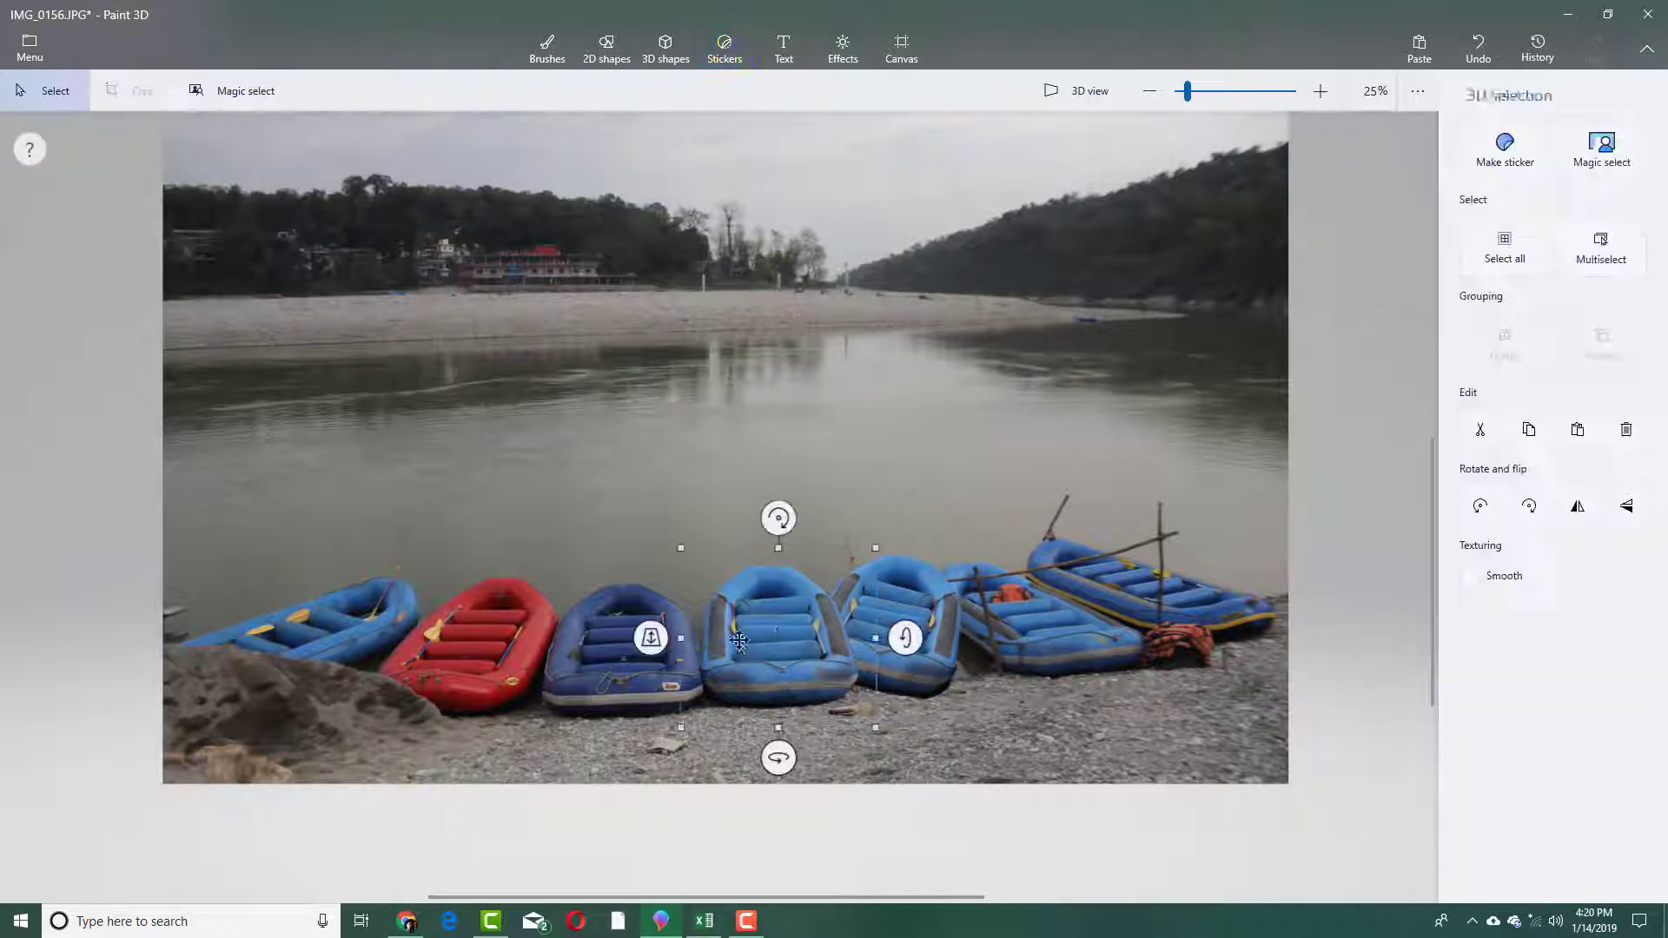
{"action": "left_click", "coordinate": [1506, 149]}
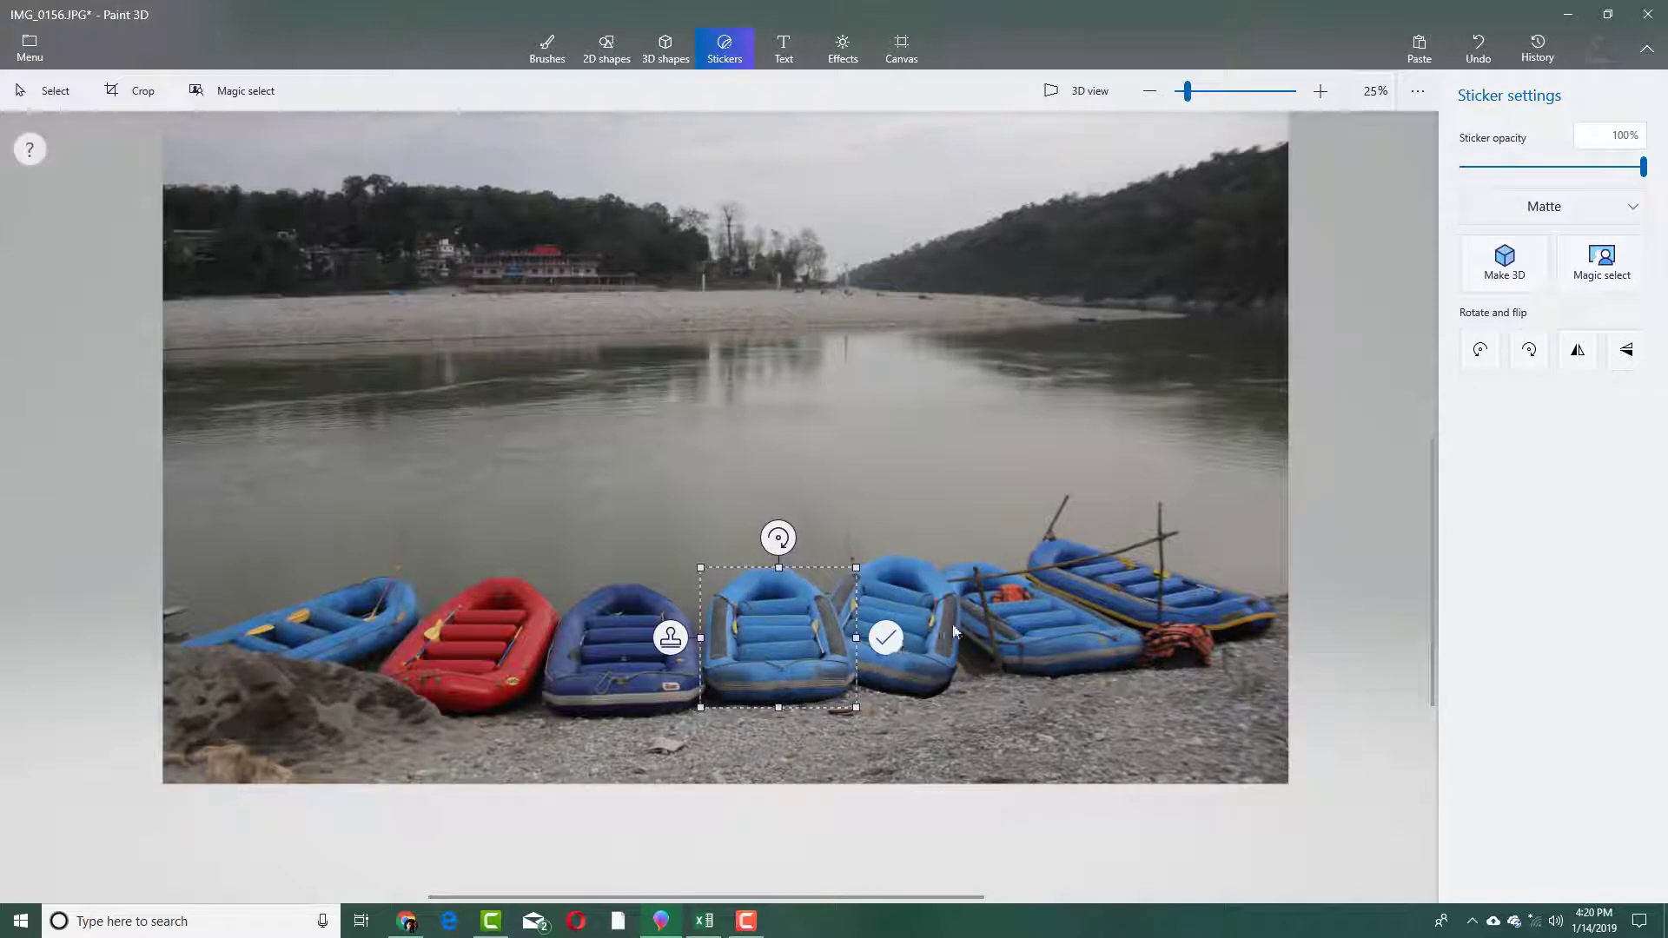
{"action": "left_click", "coordinate": [902, 641]}
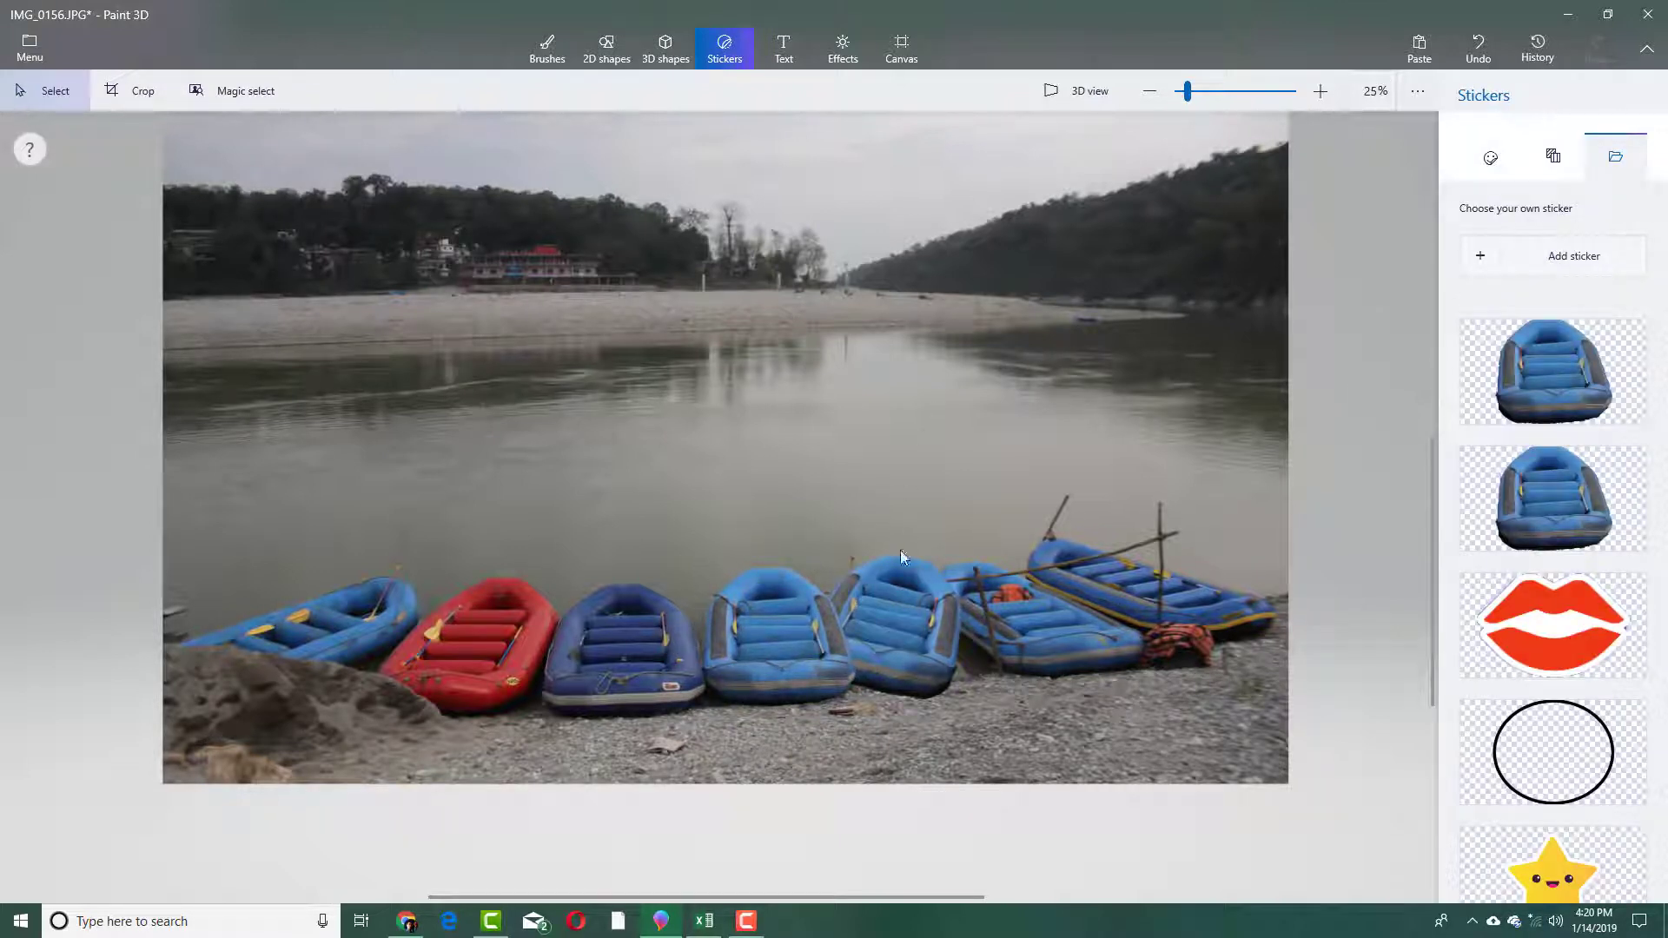
{"action": "scroll", "coordinate": [884, 628], "scroll_direction": "down", "scroll_amount": 3}
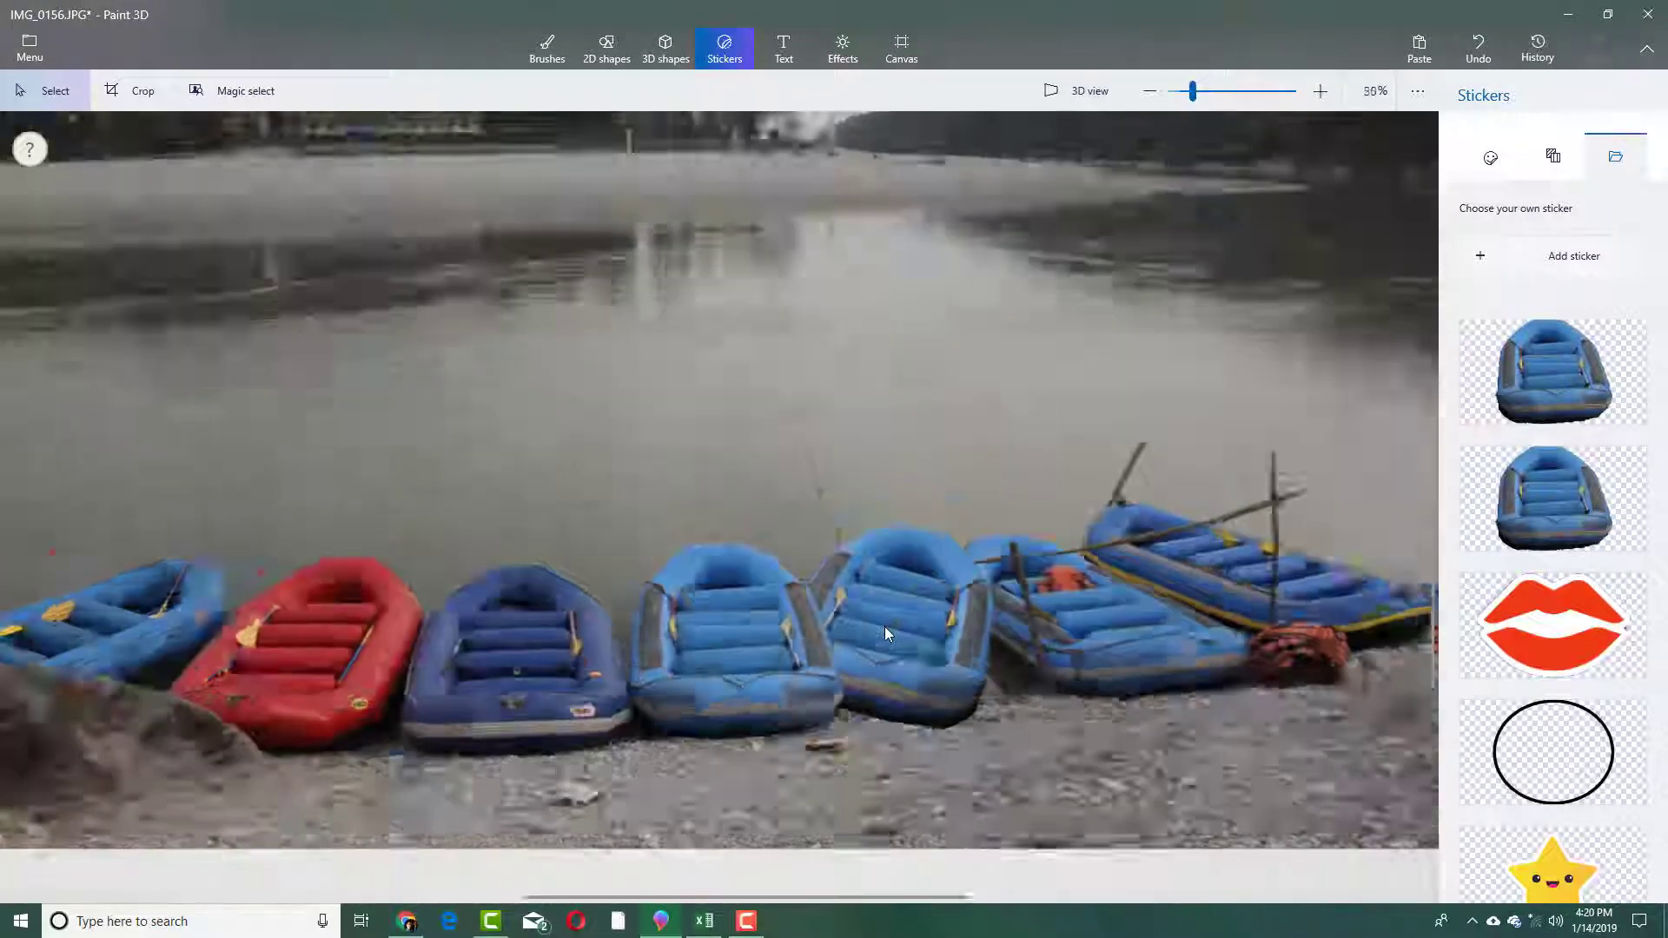
{"action": "scroll", "coordinate": [885, 635], "scroll_direction": "up", "scroll_amount": 3}
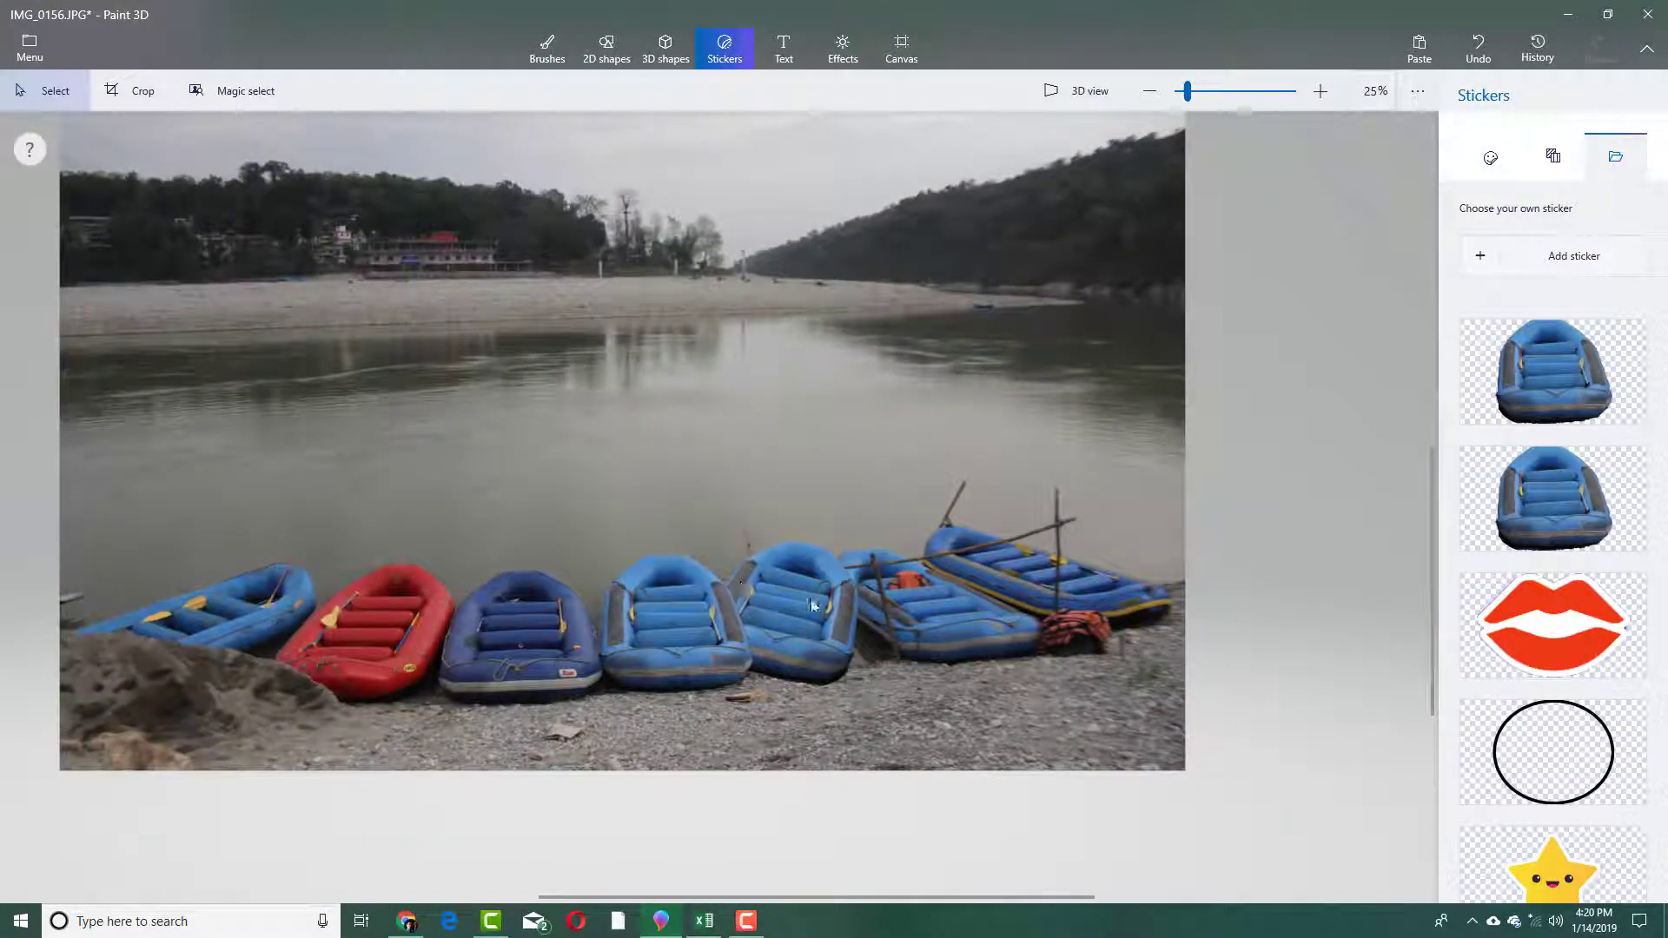